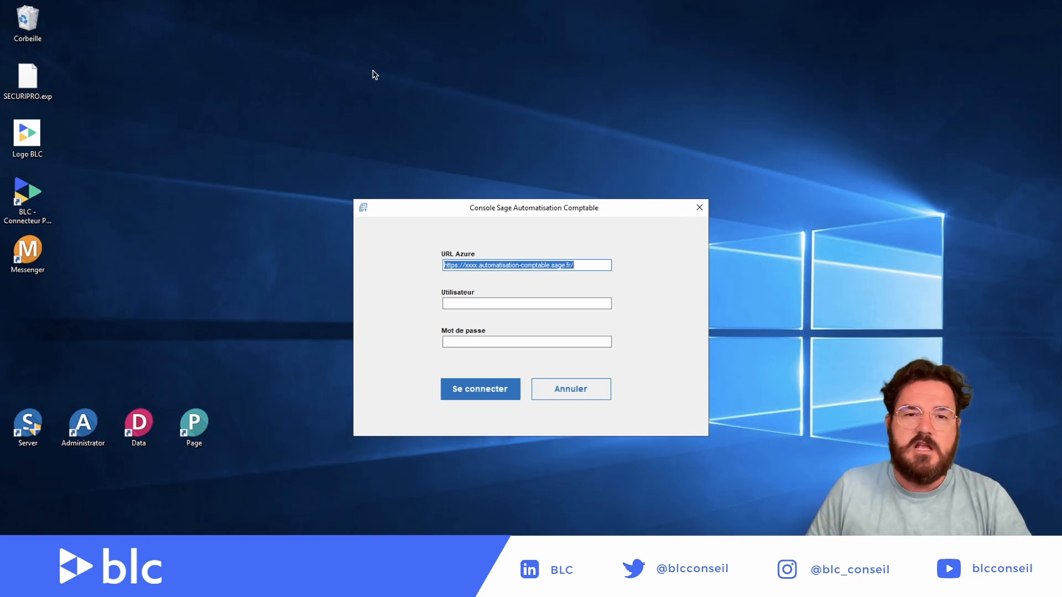
Step: Replace the xxxx placeholder in the Azure URL with the client's pasted subdomain number
click(476, 266)
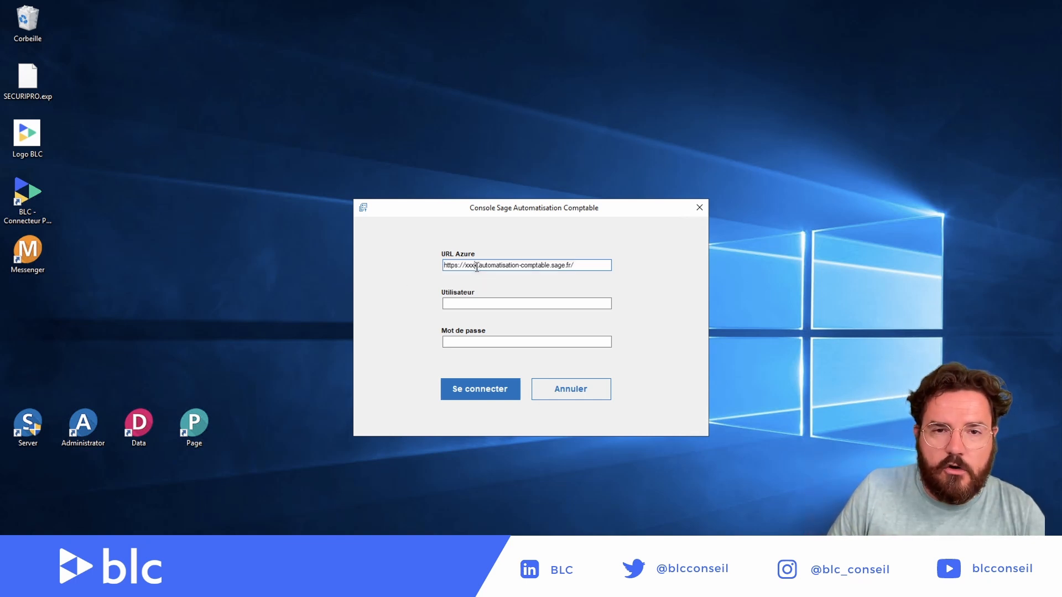
double_click(474, 267)
click(477, 266)
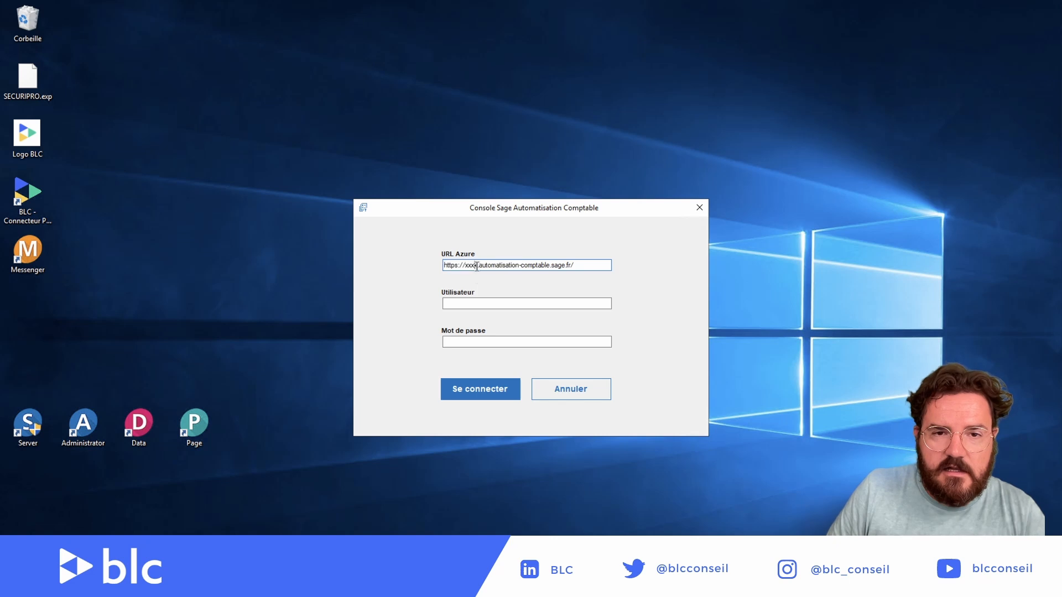
key(BackSpace)
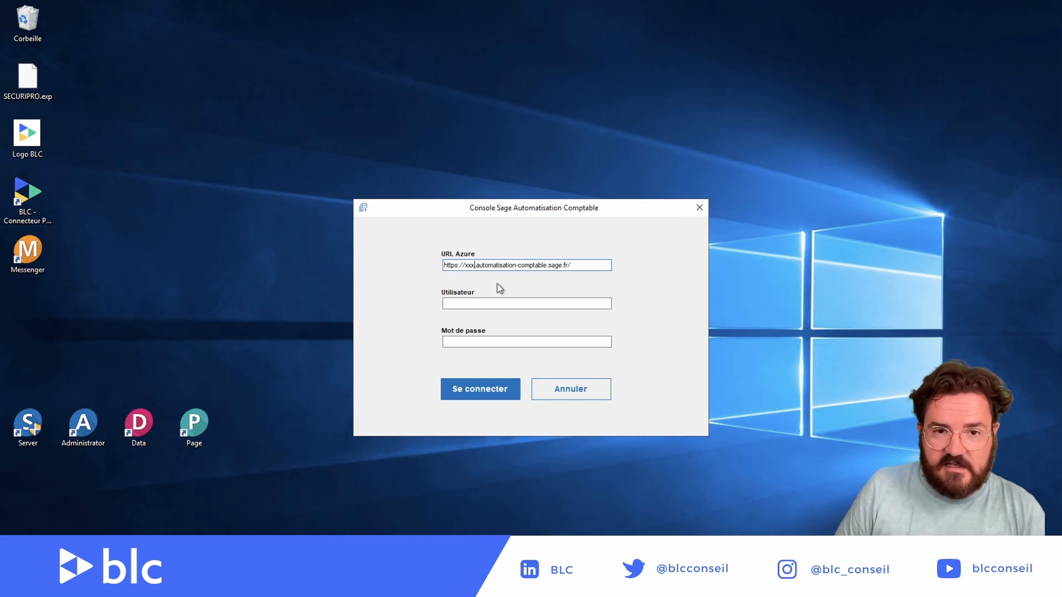
key(BackSpace)
key(BackSpace)
key(BackSpace)
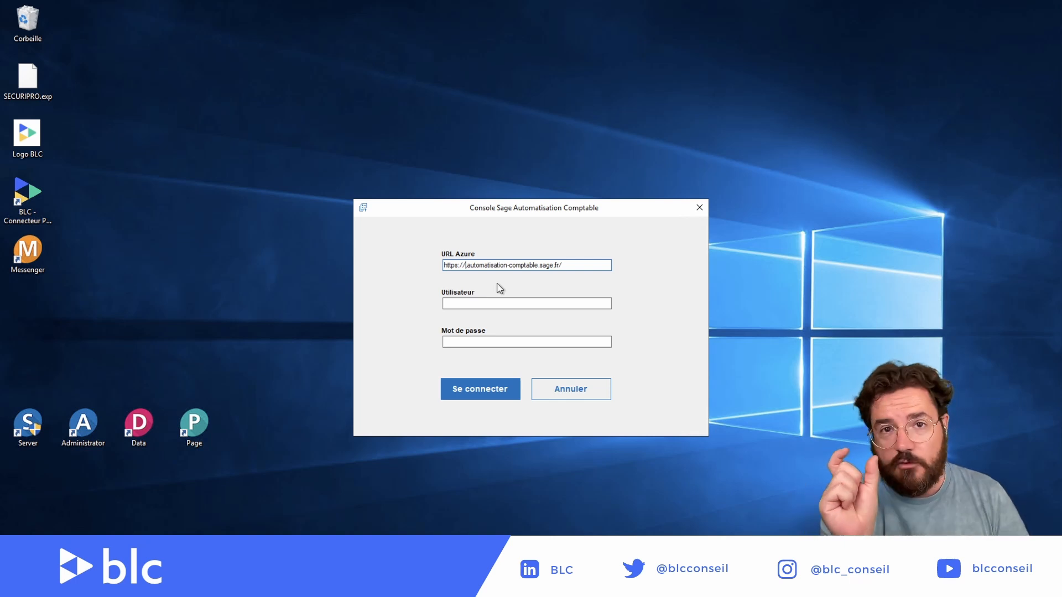
text(20010604)
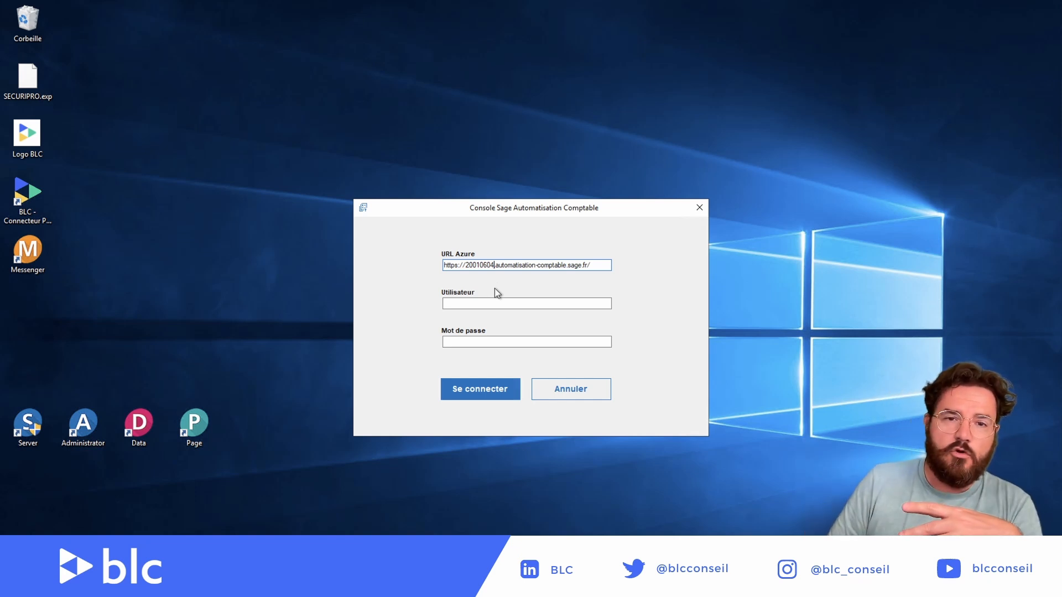
Step: Enter the user's e-mail address in Utilisateur, correcting a missing letter
click(500, 304)
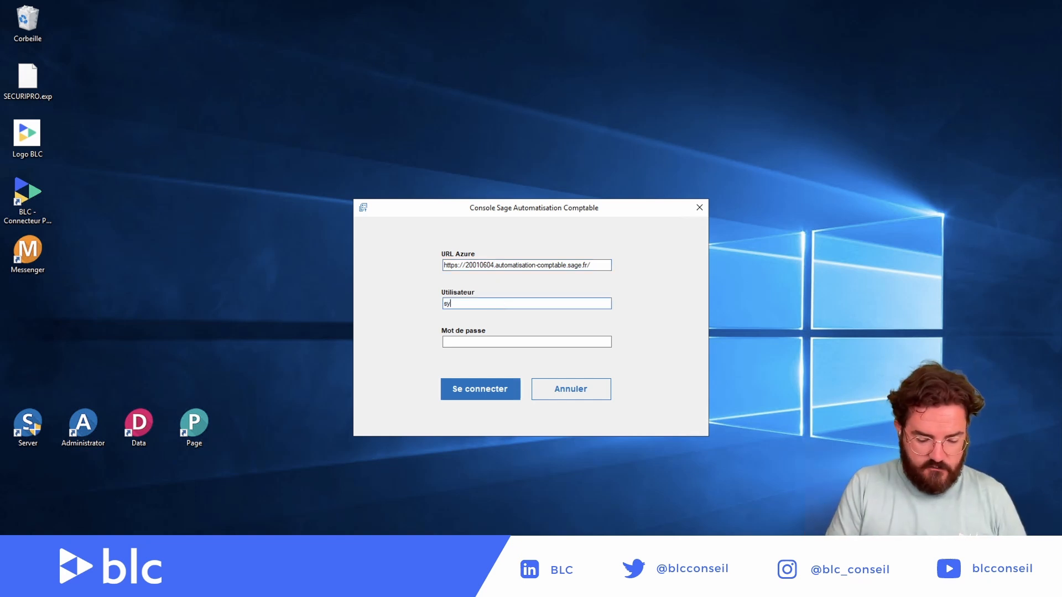
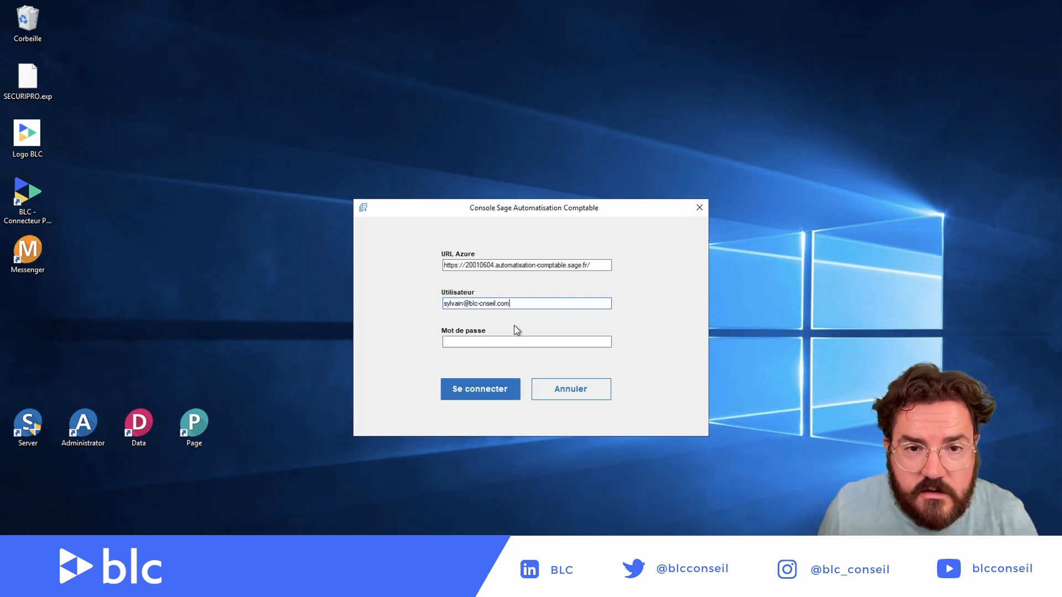
click(531, 340)
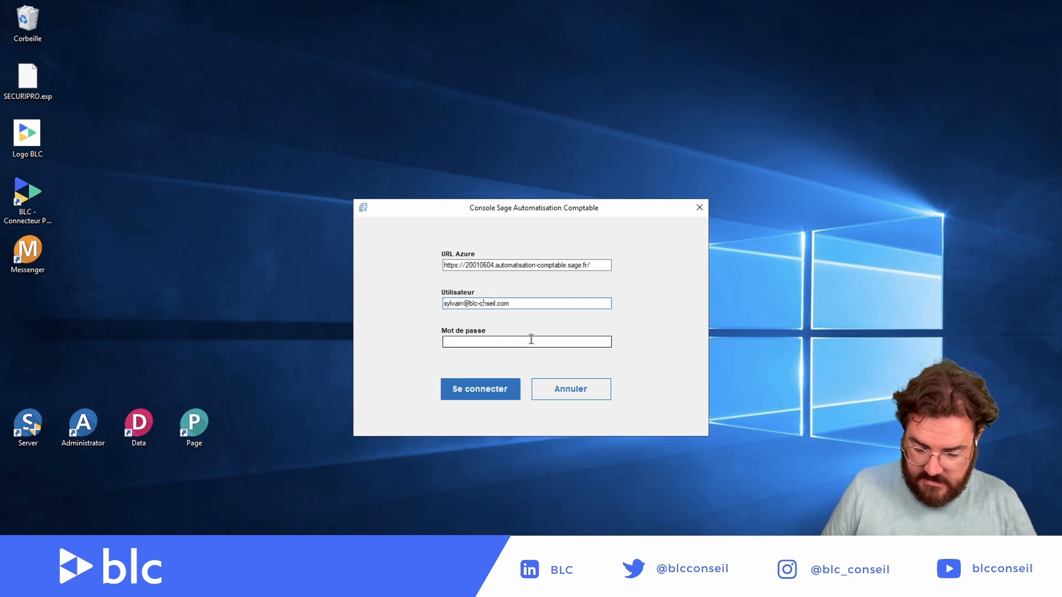
text(o)
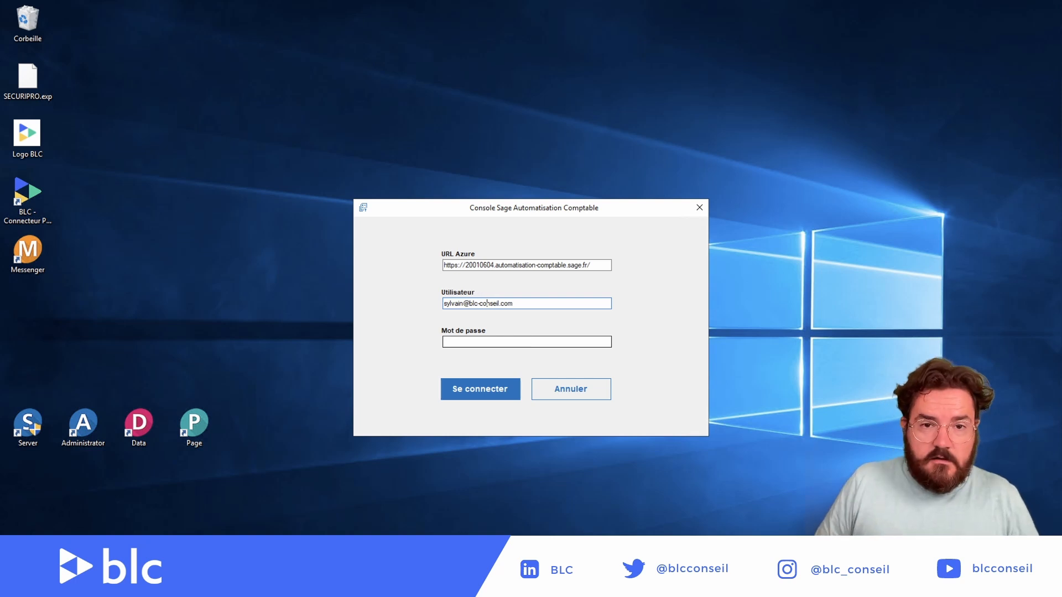
Step: Enter the account password and submit the login, which fails with 'Connexion impossible'
click(501, 340)
text(***)
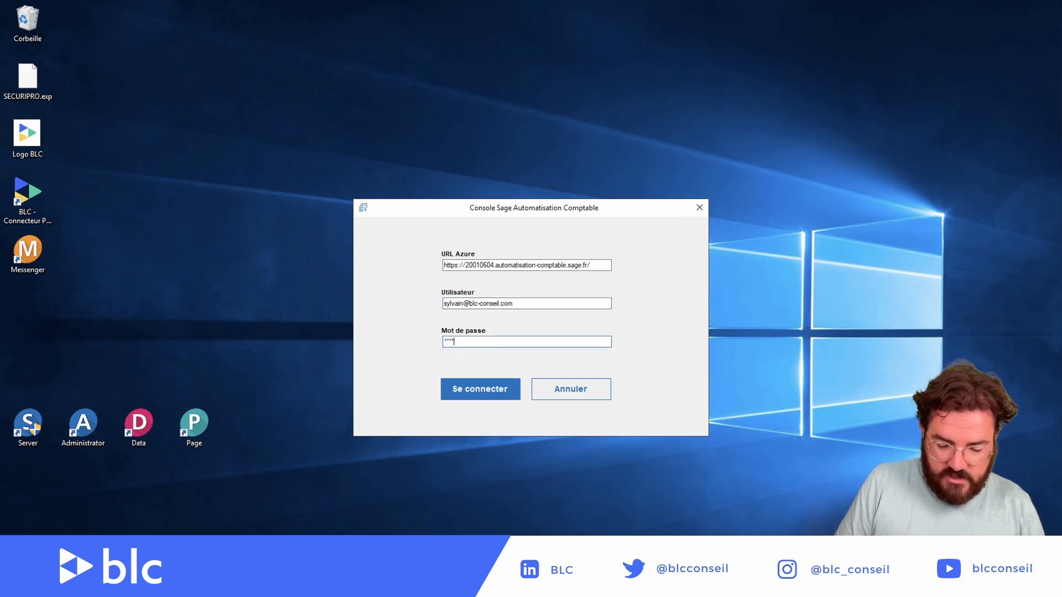
key(BackSpace)
key(BackSpace)
key(BackSpace)
key(BackSpace)
text(*****)
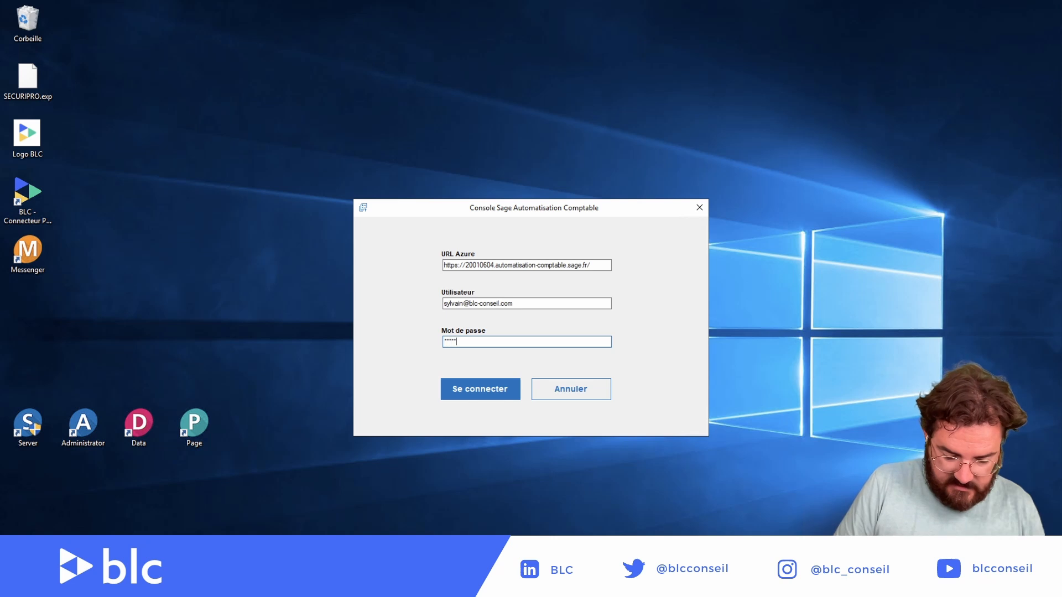
text(*)
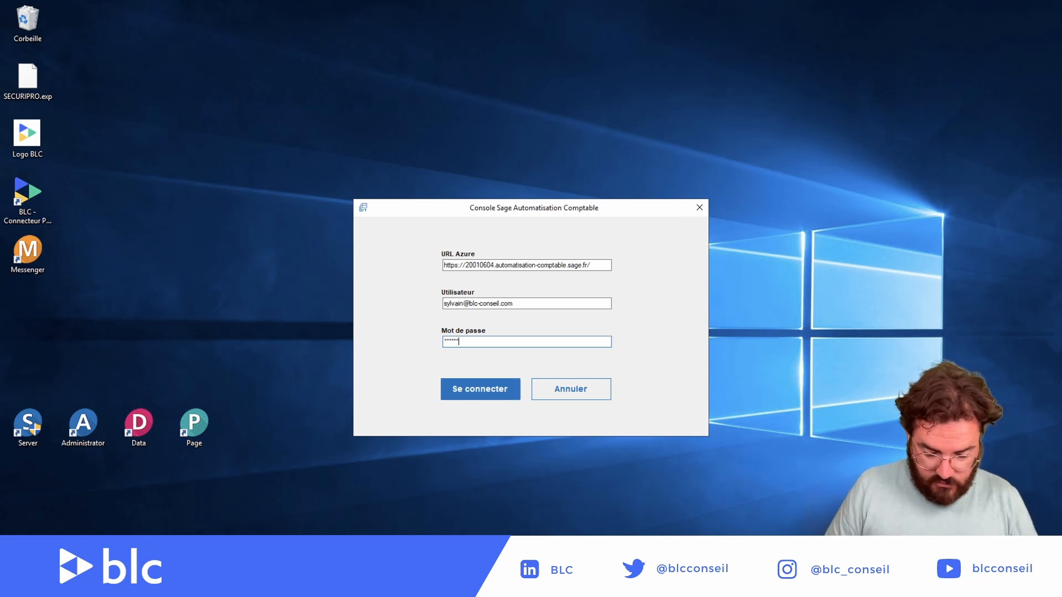
text(*******)
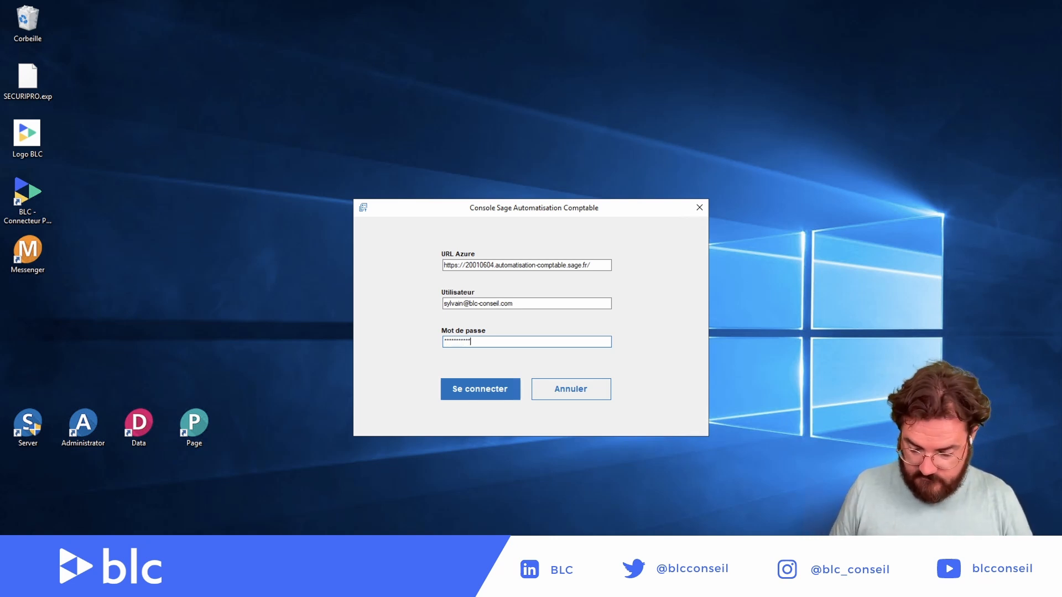
key(Return)
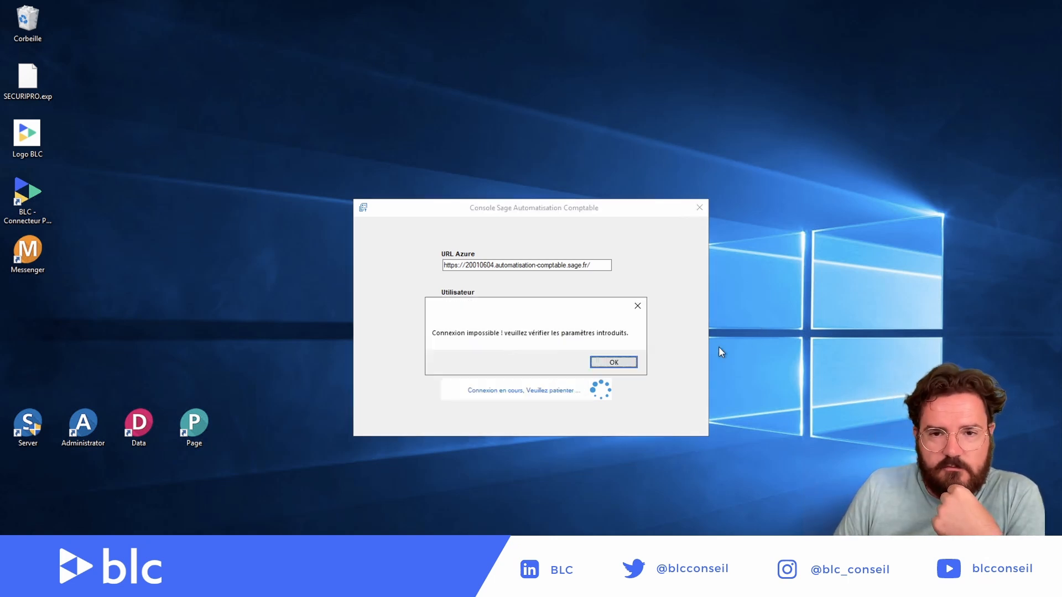
Step: Dismiss the error, retype the account password and reconnect to reach the Paramètres screen
click(609, 363)
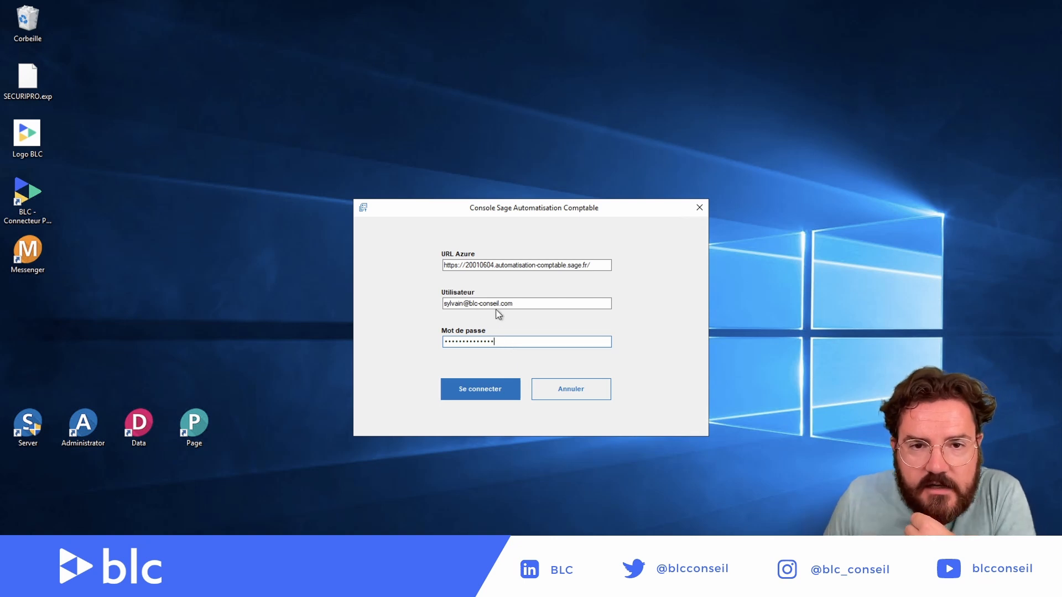
drag(498, 343, 415, 345)
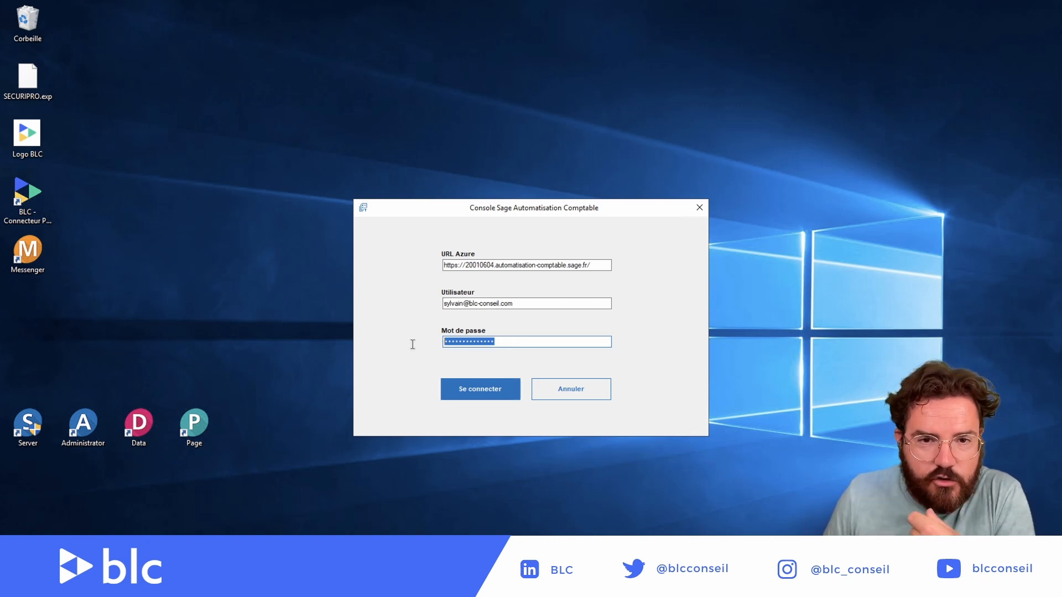
key(BackSpace)
text(•••••)
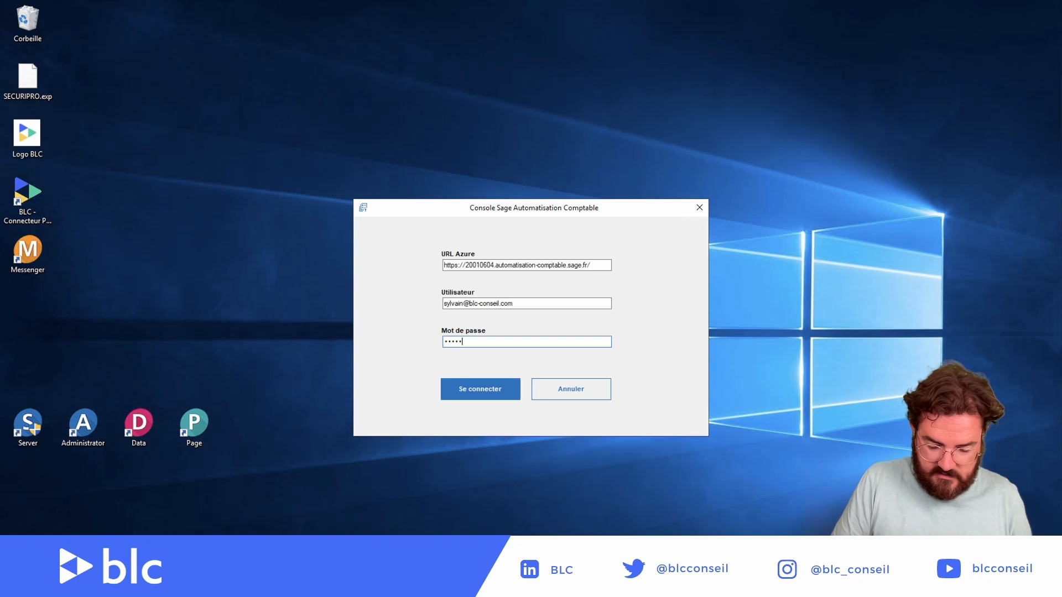
text(•••)
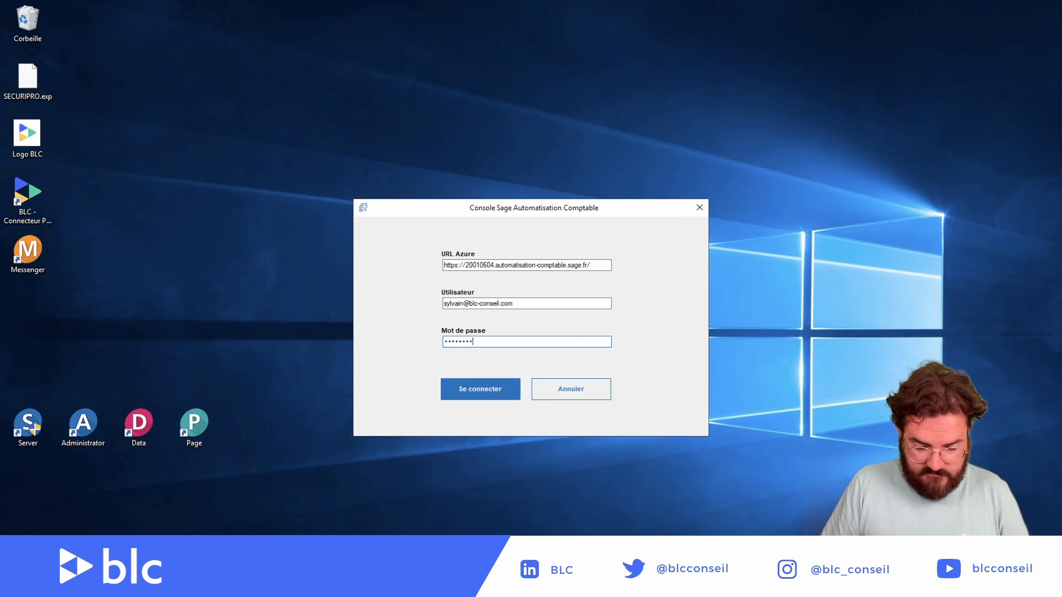
text(••••••)
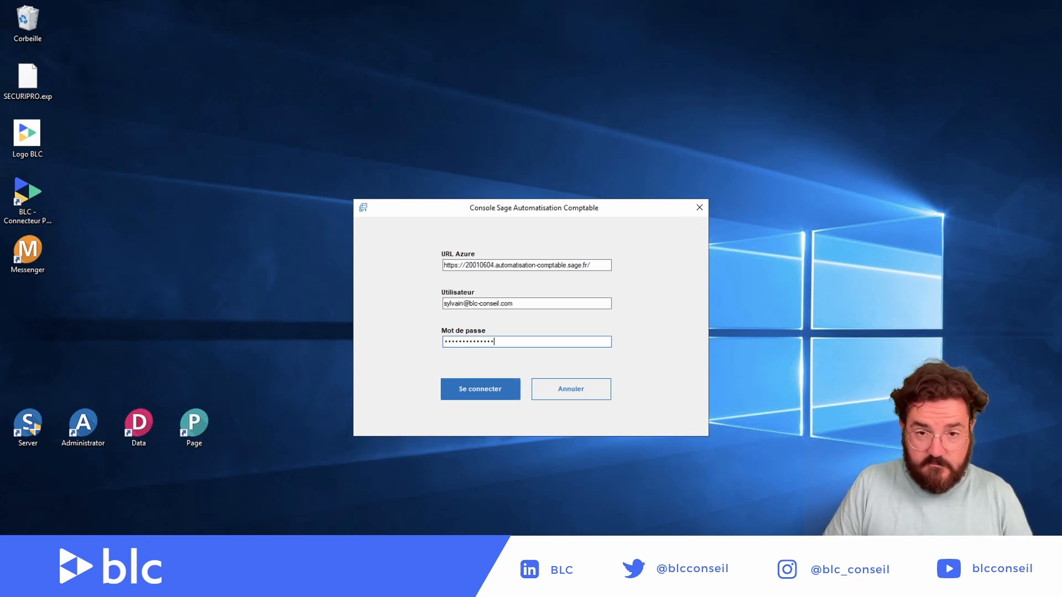
key(Return)
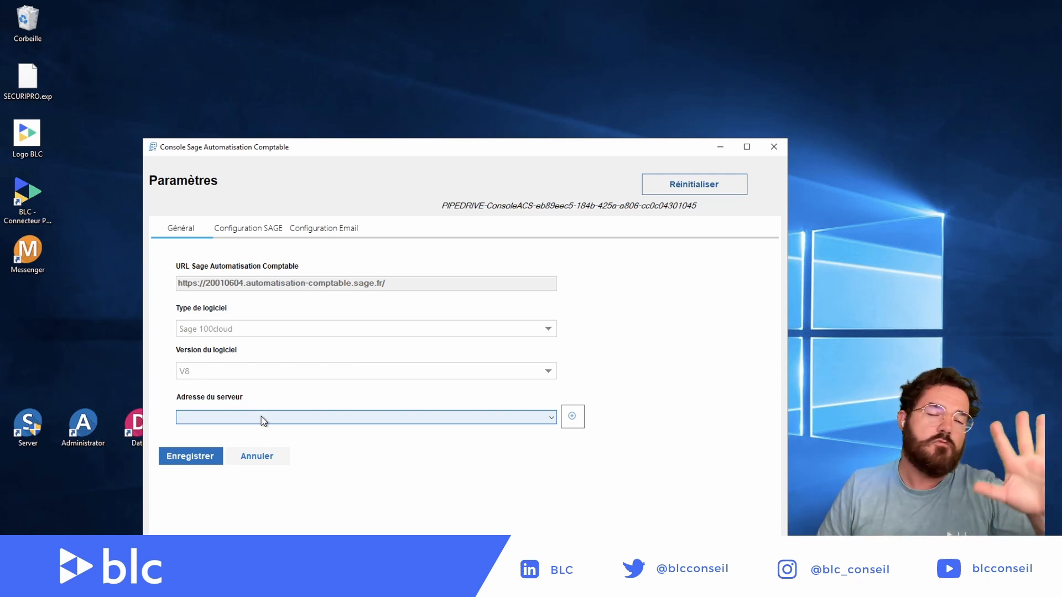
Step: Set the server address to SRV-ML\SAGE100 and save the general settings
click(552, 422)
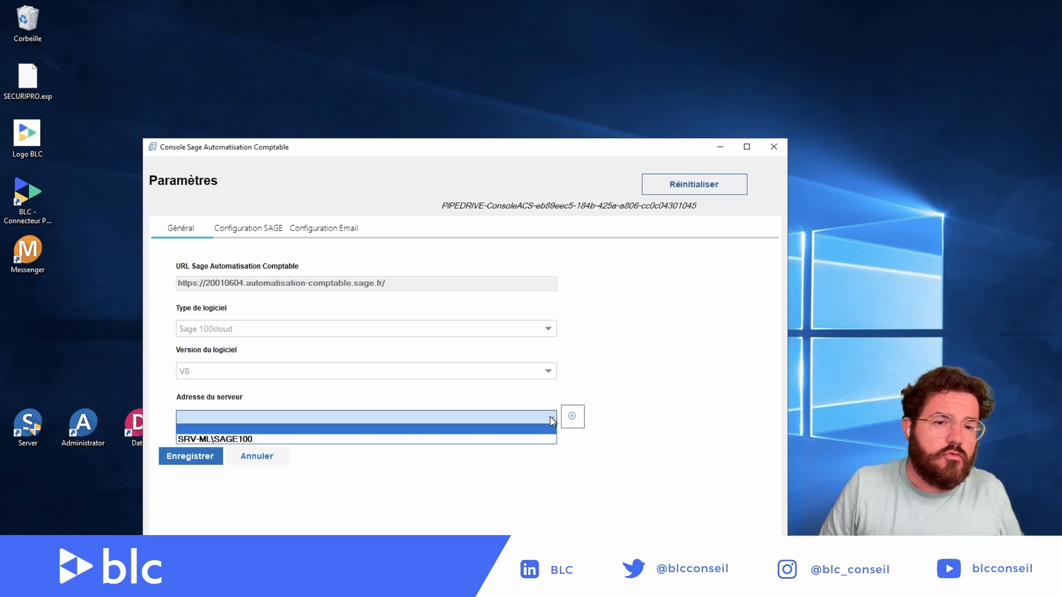
click(247, 438)
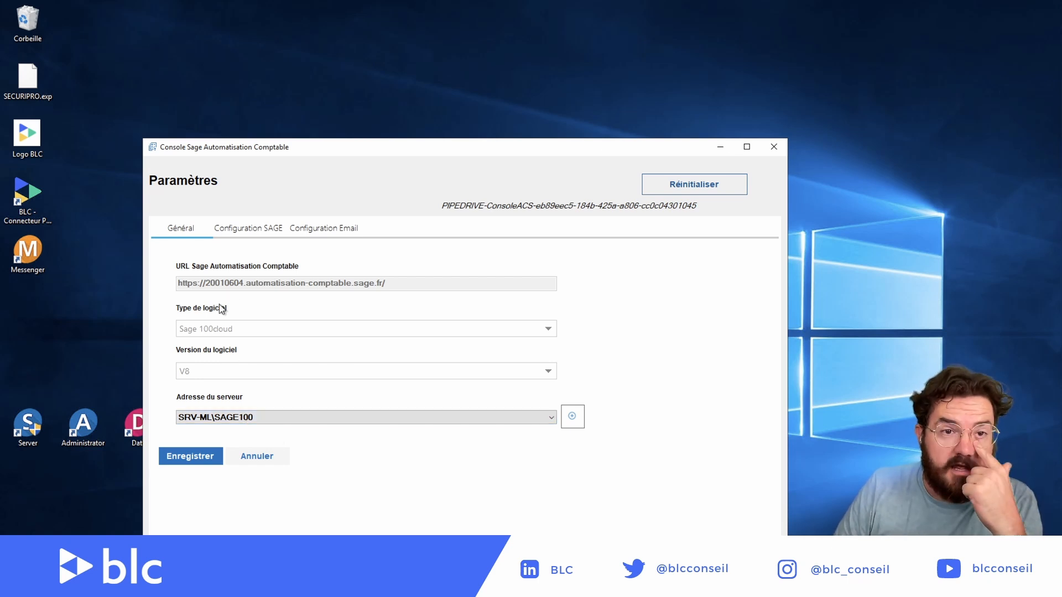
click(199, 464)
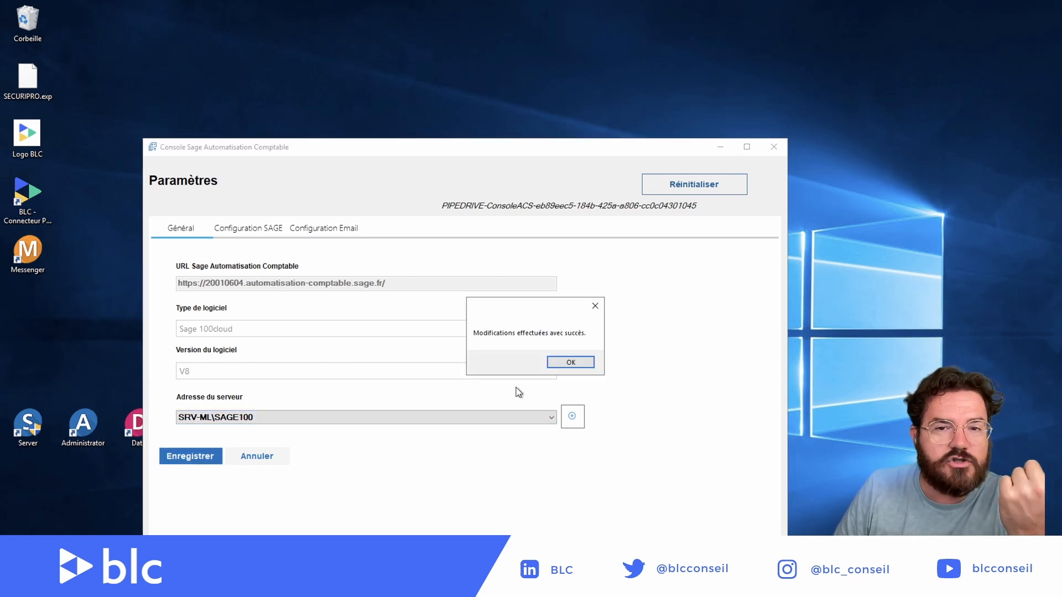
Step: Acknowledge the 'Modifications effectuées avec succès' confirmation
click(566, 363)
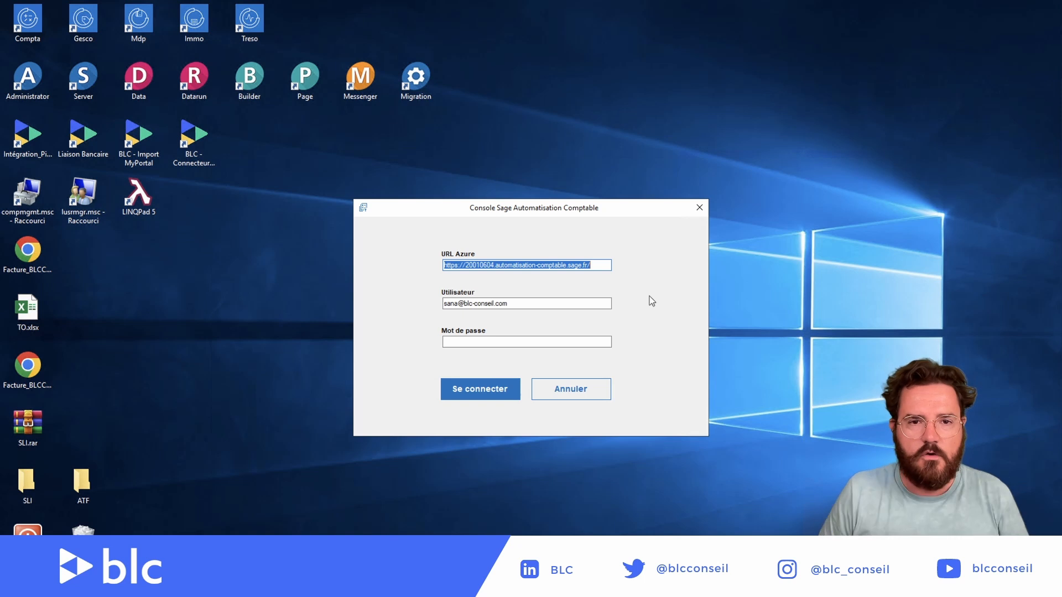
Step: Enter the user's e-mail in Utilisateur, fixing it by inserting the missing @ sign
key(Tab)
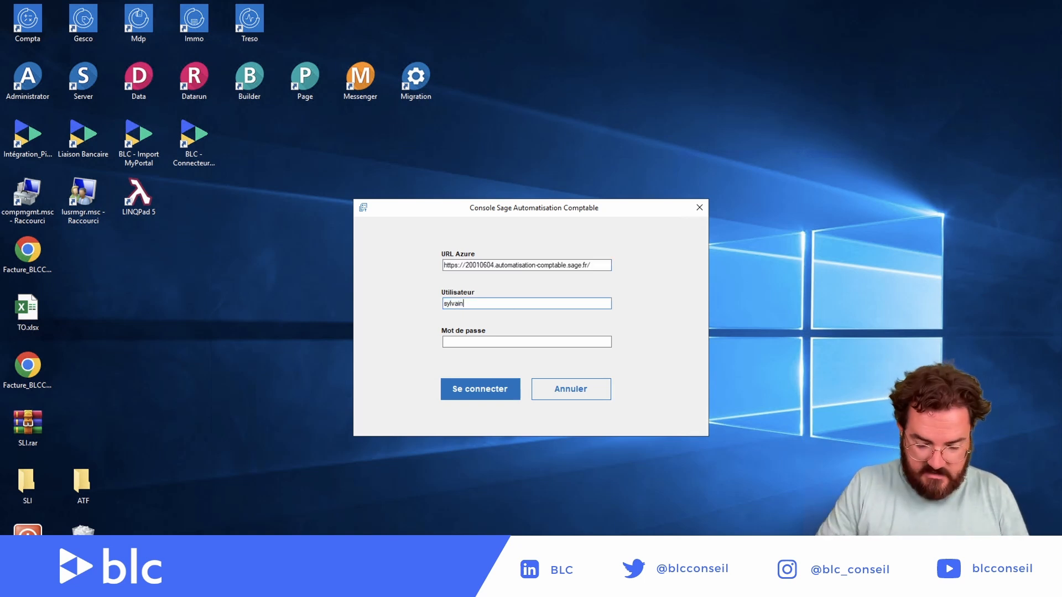
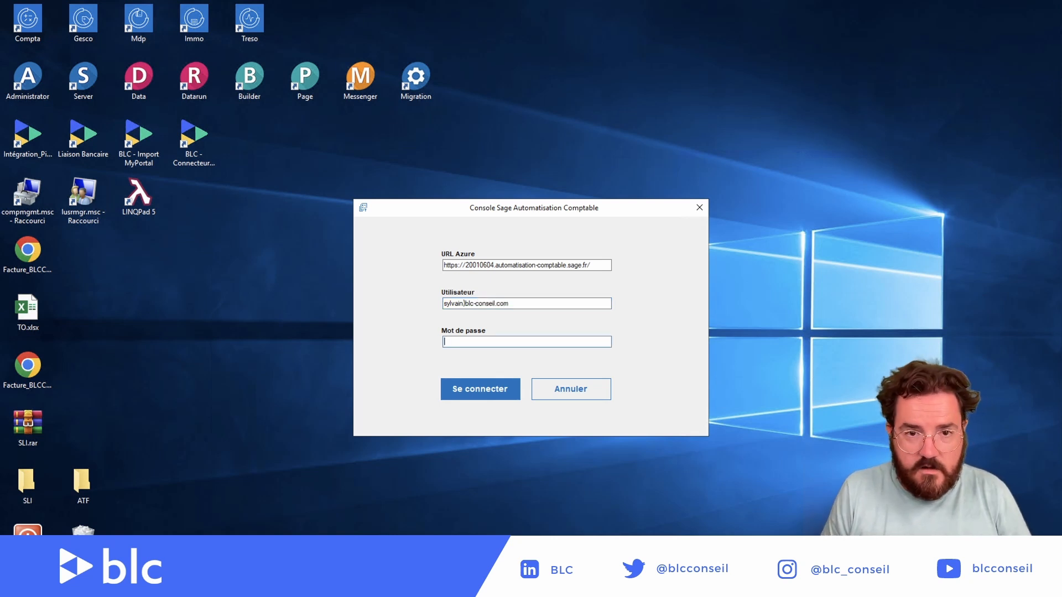
click(464, 303)
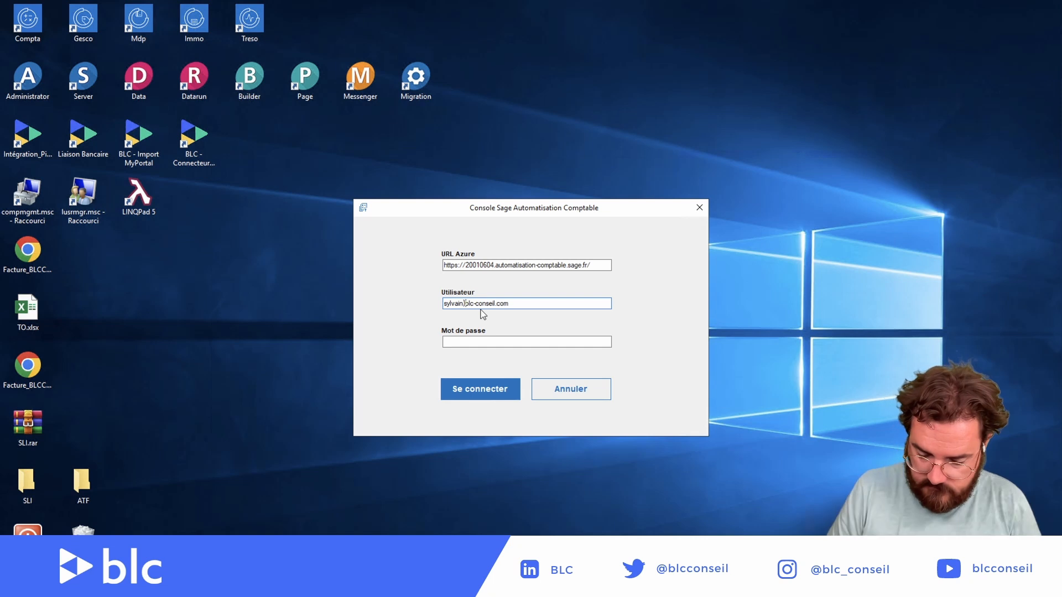
key(Delete)
text())
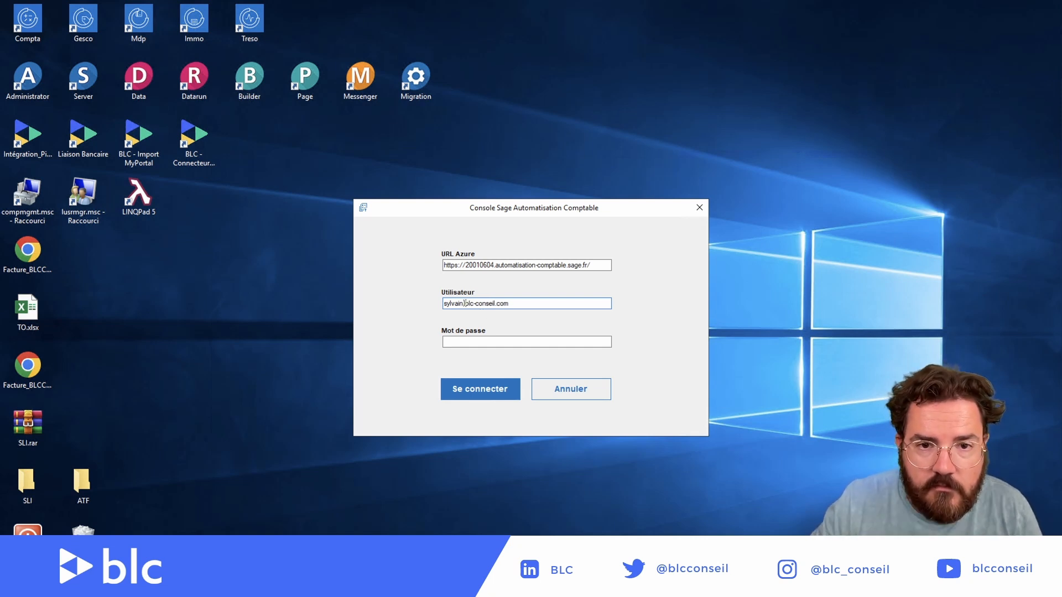
key(BackSpace)
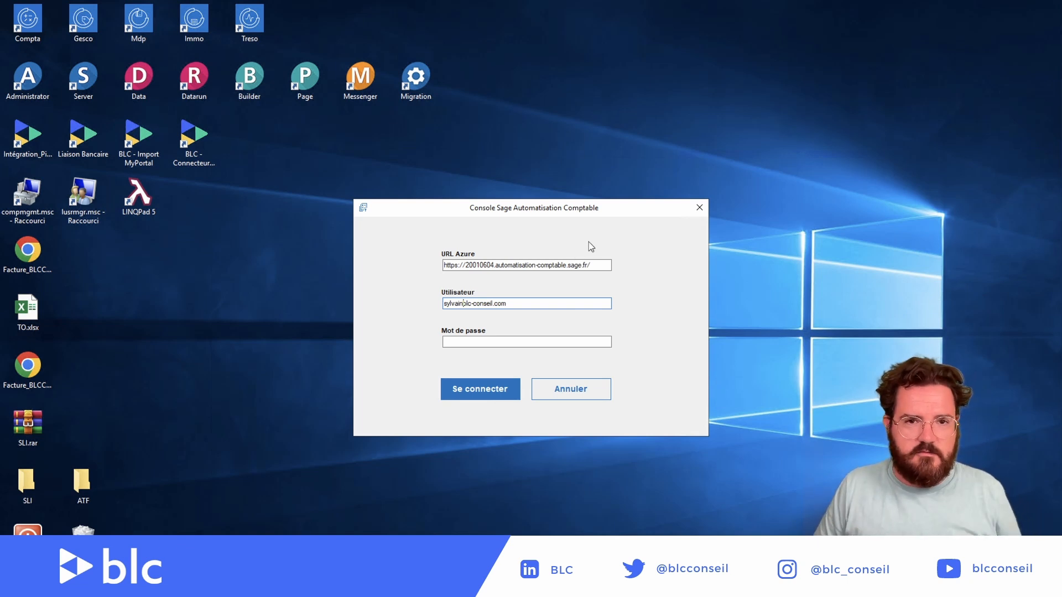
key(ctrl+Left)
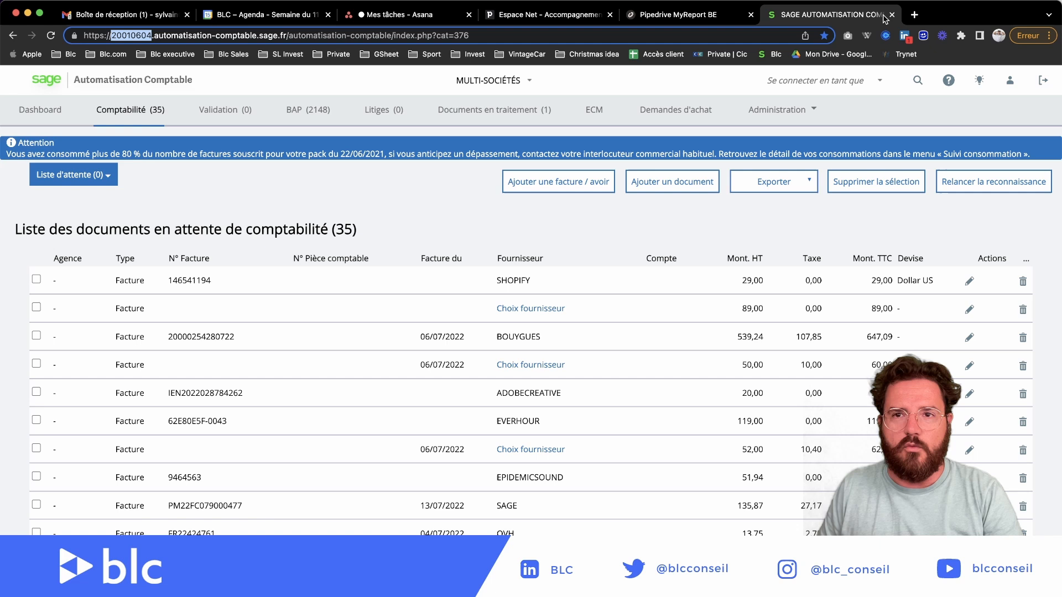
click(915, 14)
text(@)
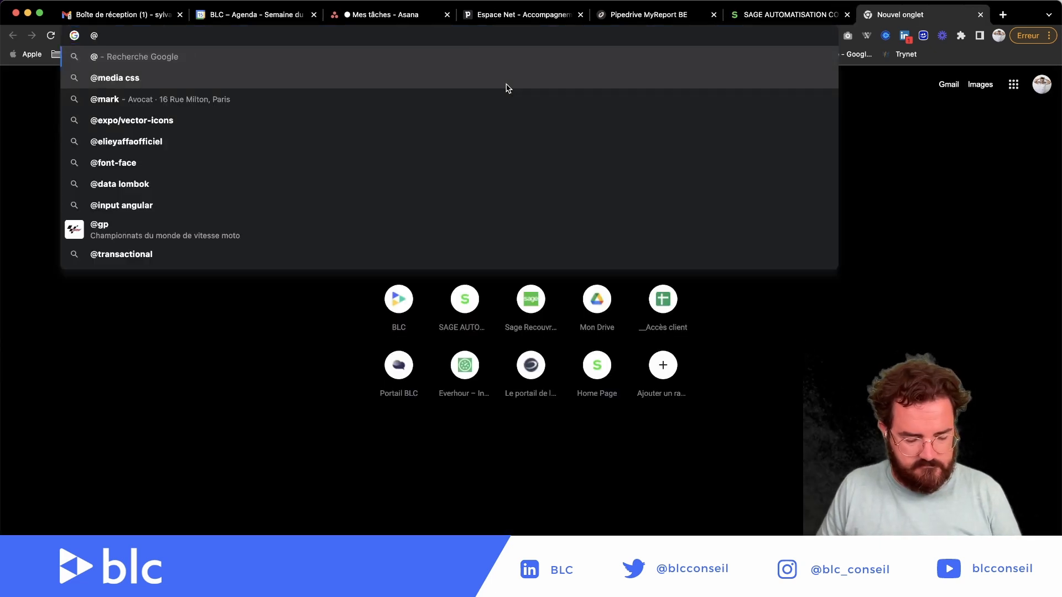
key(ctrl+Right)
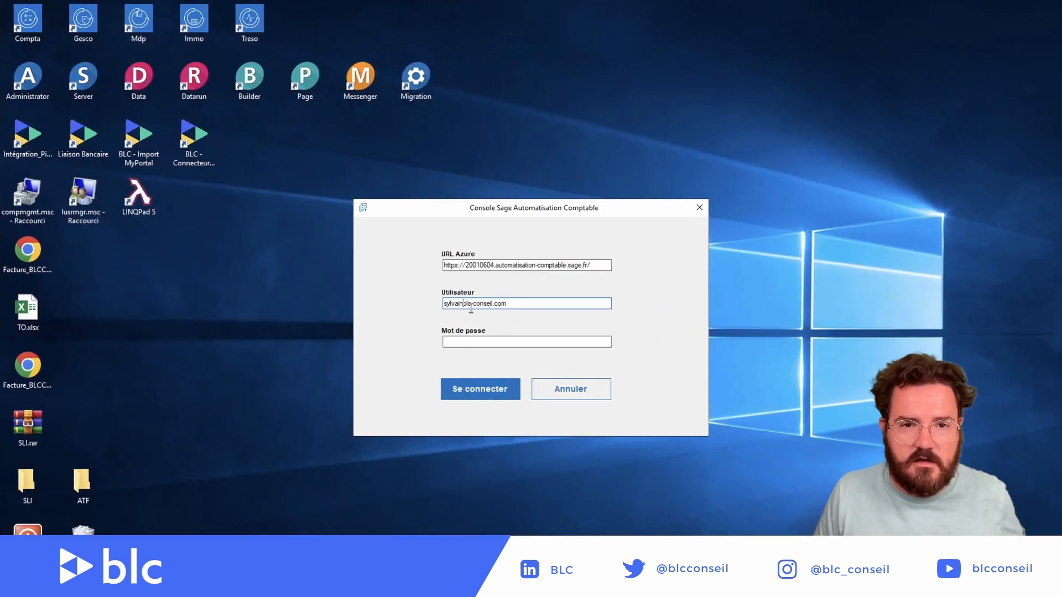
text(@)
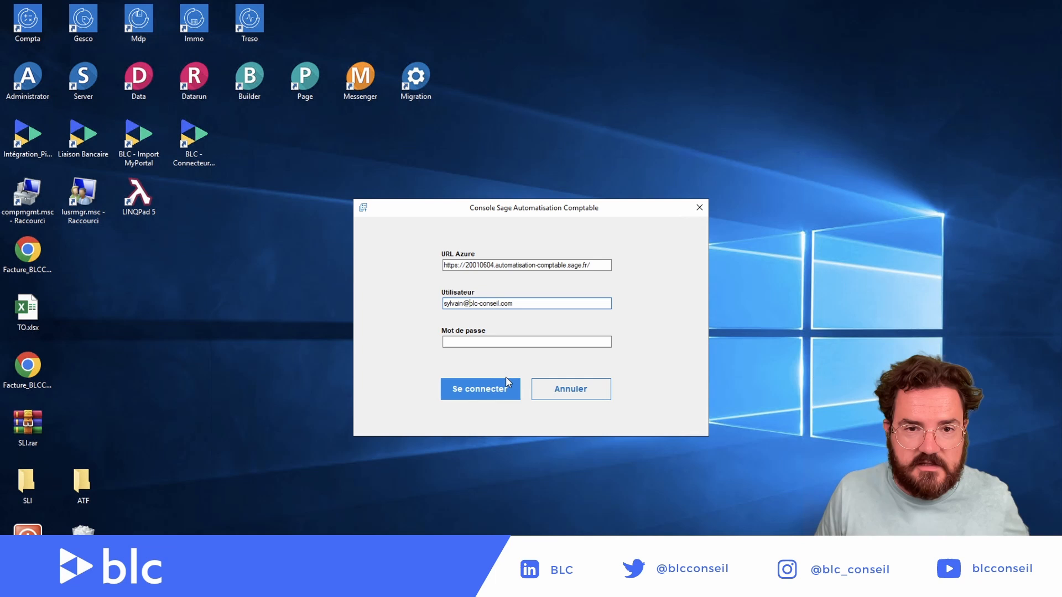
Step: Type the account password and sign in to the console
click(491, 343)
text(*****)
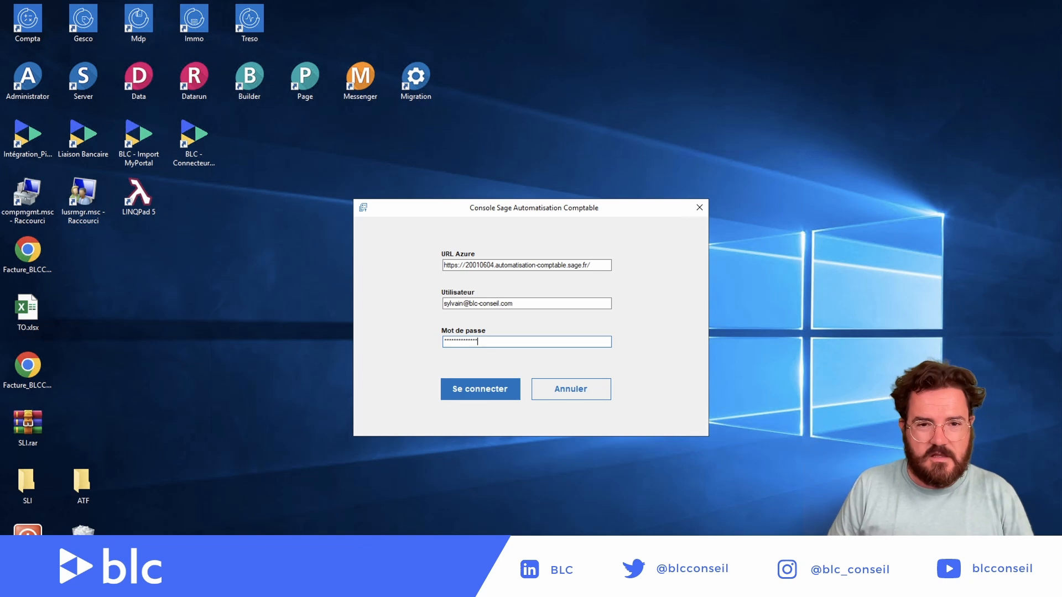
key(Return)
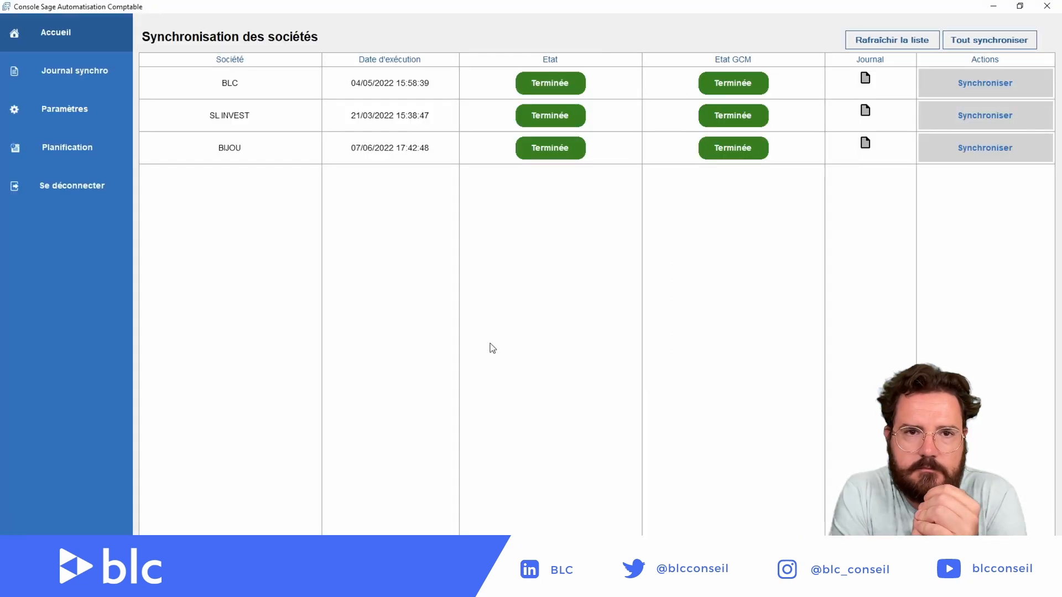
Step: Open Paramètres to show Sage 100cloud V8 with server address SRV-BLC\SAGE100
click(60, 114)
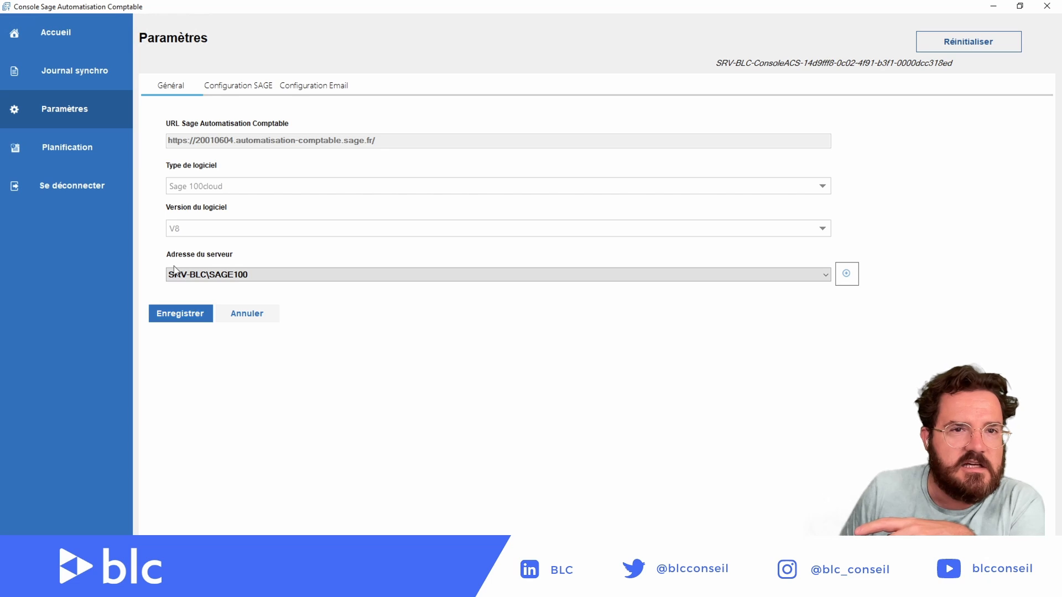
Step: In Configuration SAGE, review the SL INVEST, BLC and BIJOU company file settings
click(233, 86)
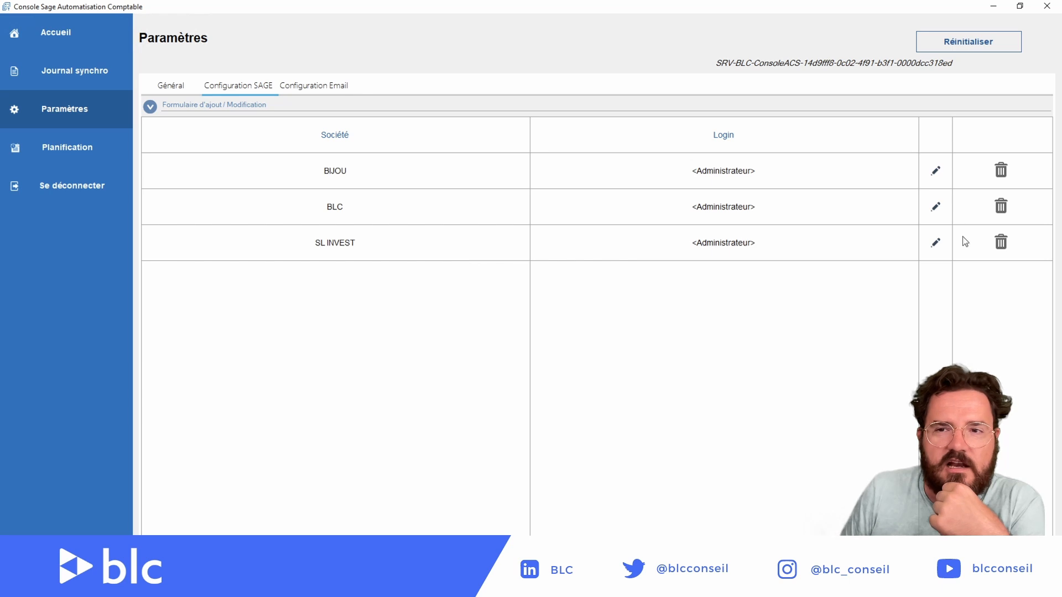
click(935, 247)
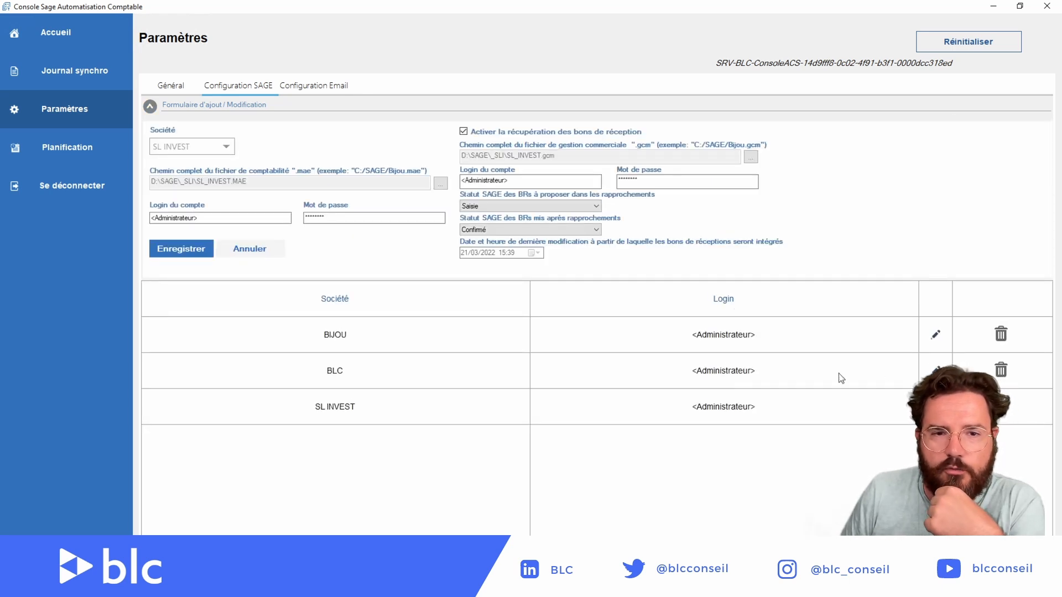
click(935, 371)
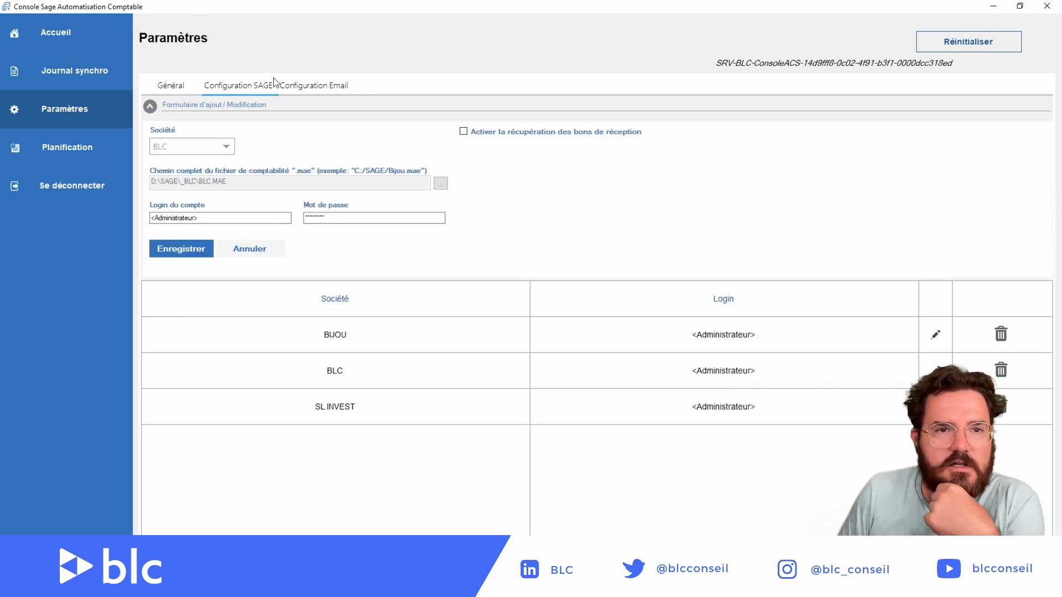
click(936, 335)
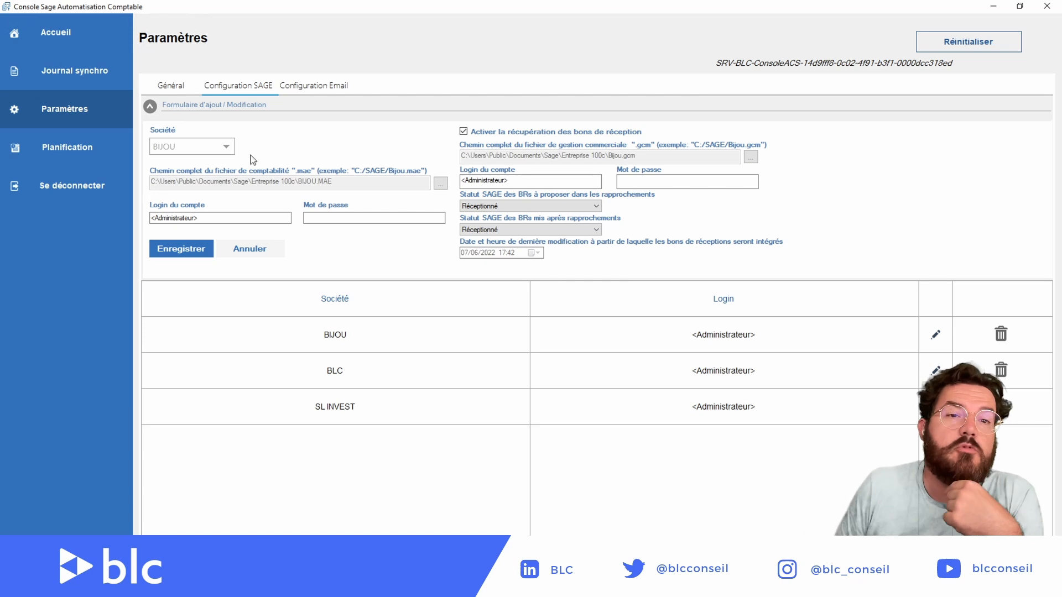
click(228, 148)
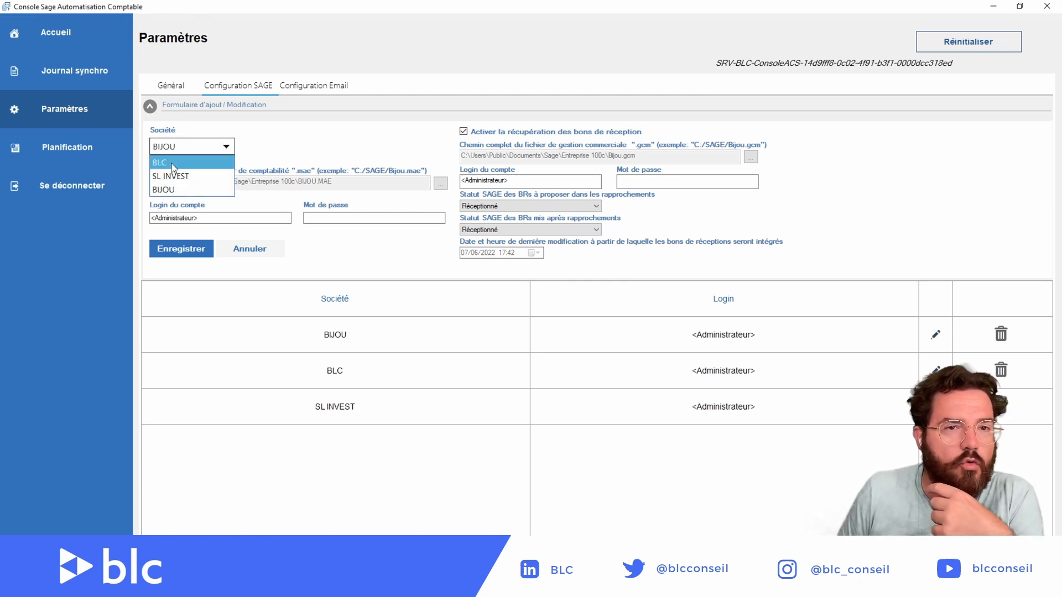
click(174, 192)
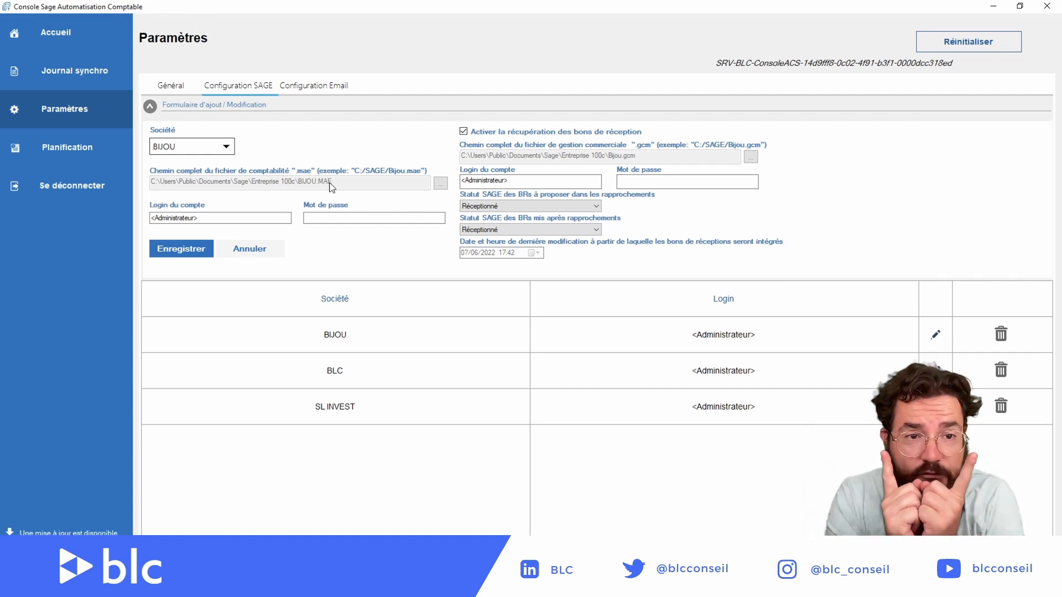
click(179, 219)
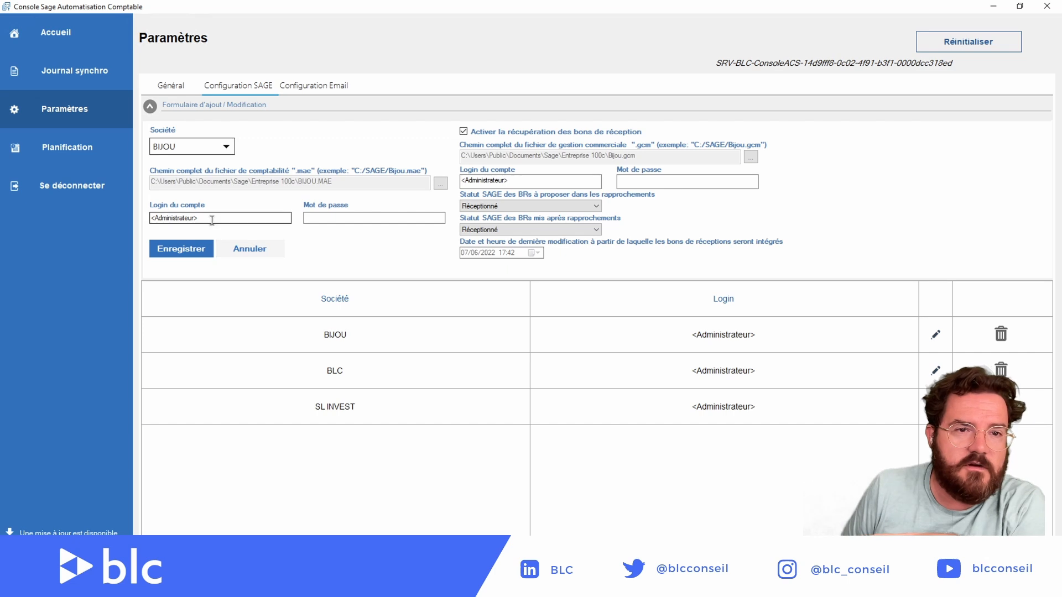
click(328, 218)
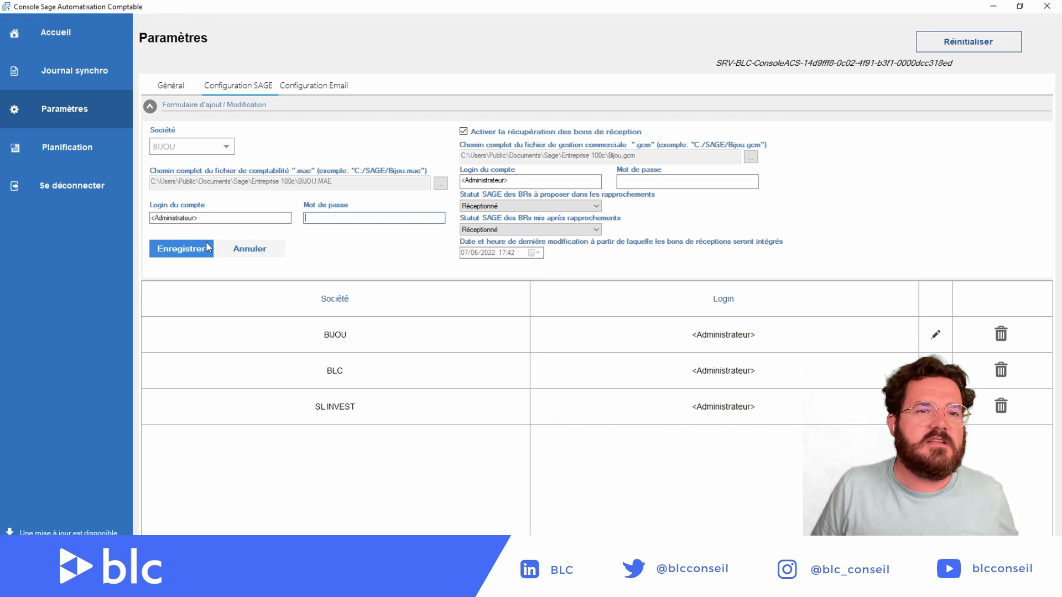
click(71, 44)
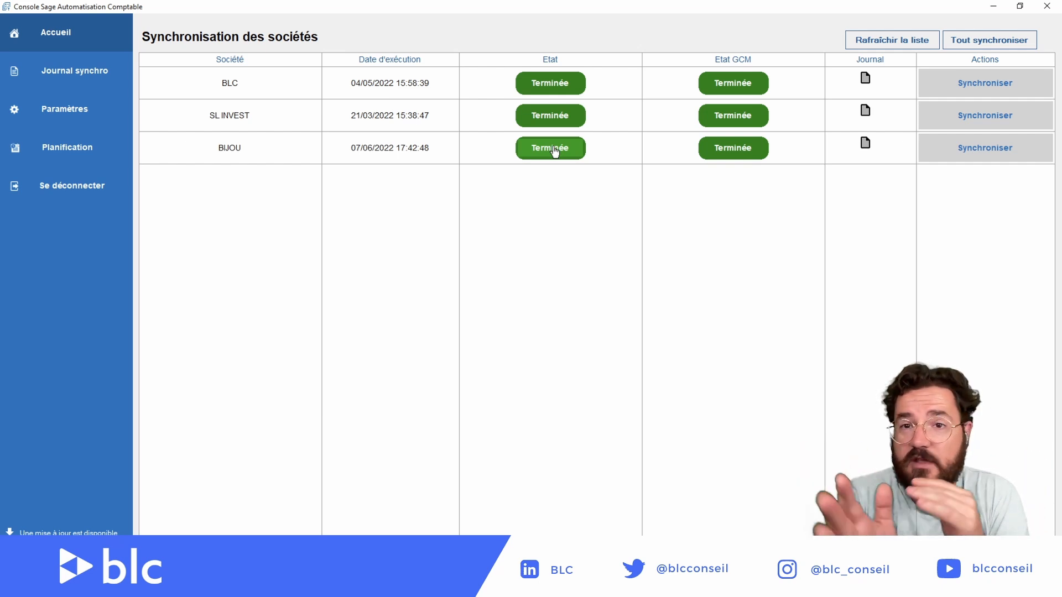
Step: In the Sage web app in Chrome, select BIJOU and open Administration > Données > Comptes
key(ctrl+Left)
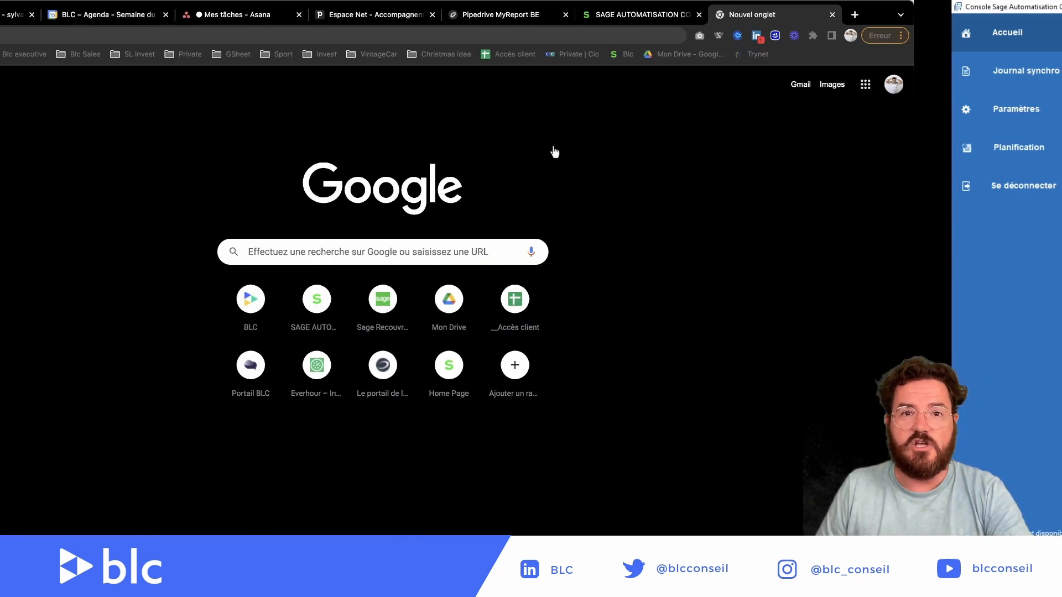
click(775, 14)
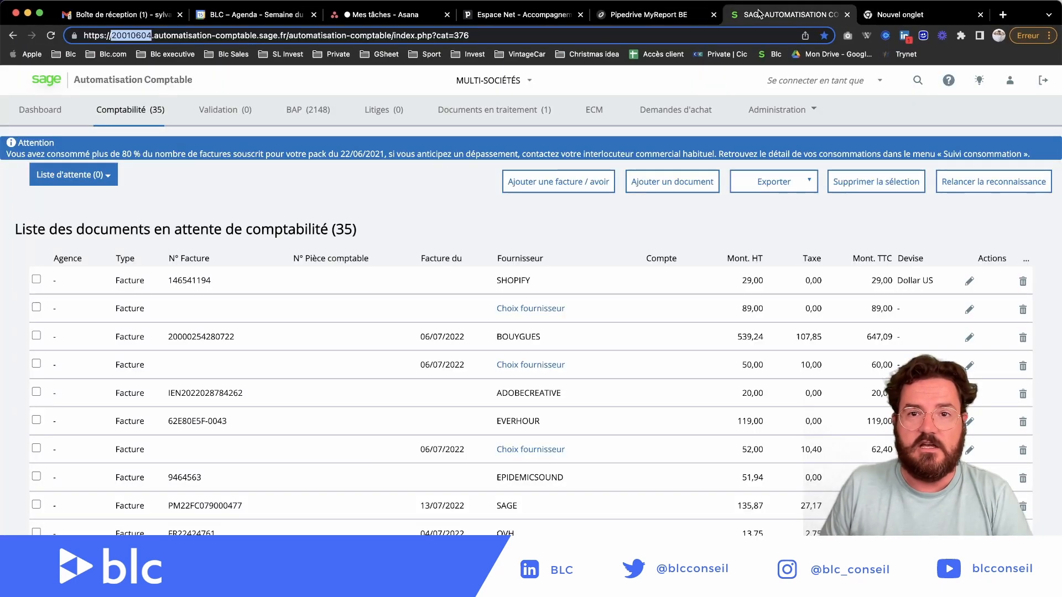
click(527, 82)
click(470, 111)
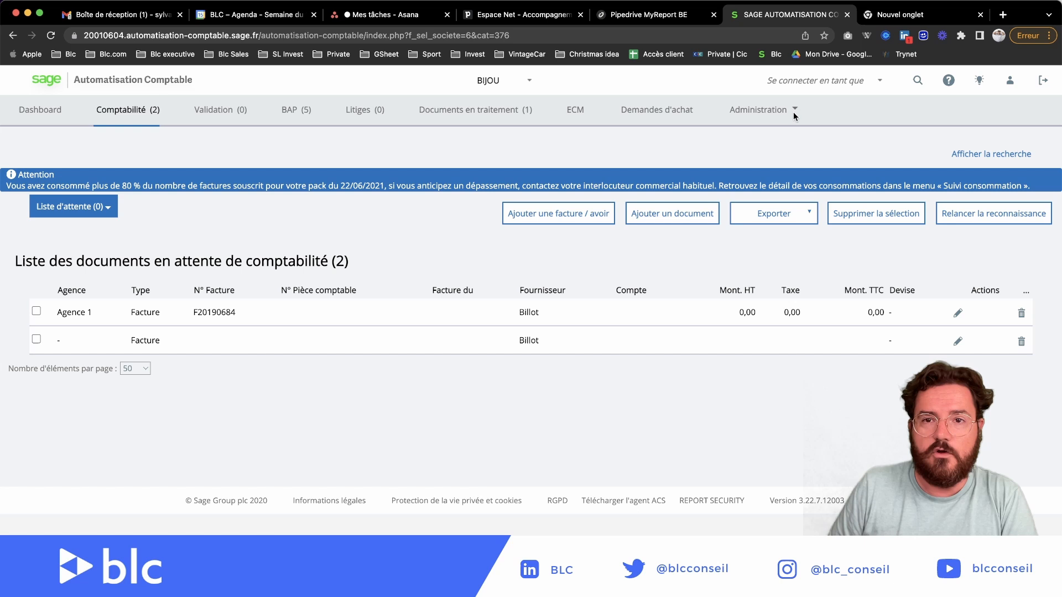
click(792, 111)
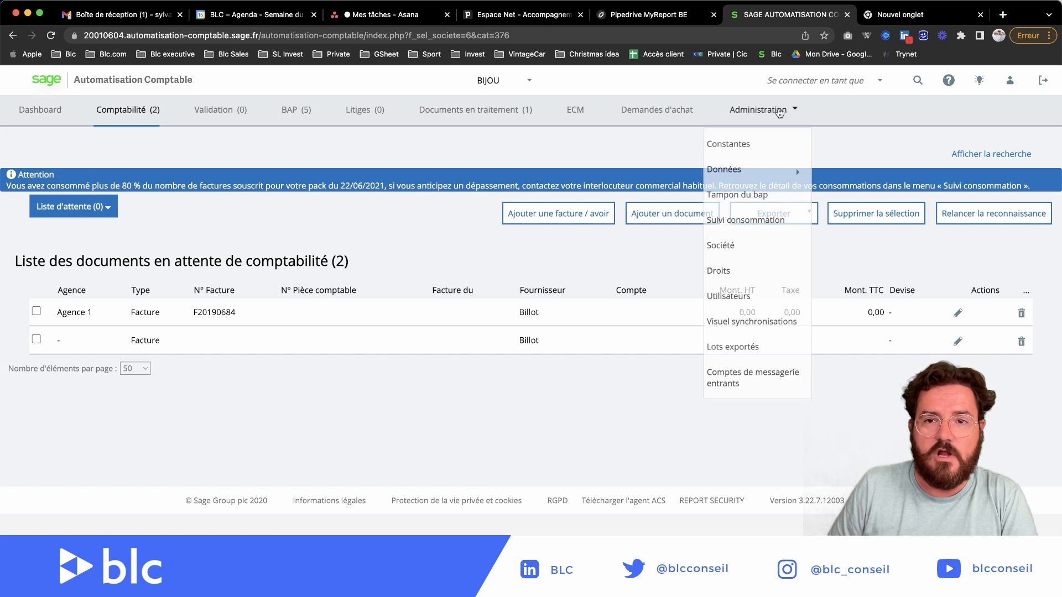
click(780, 111)
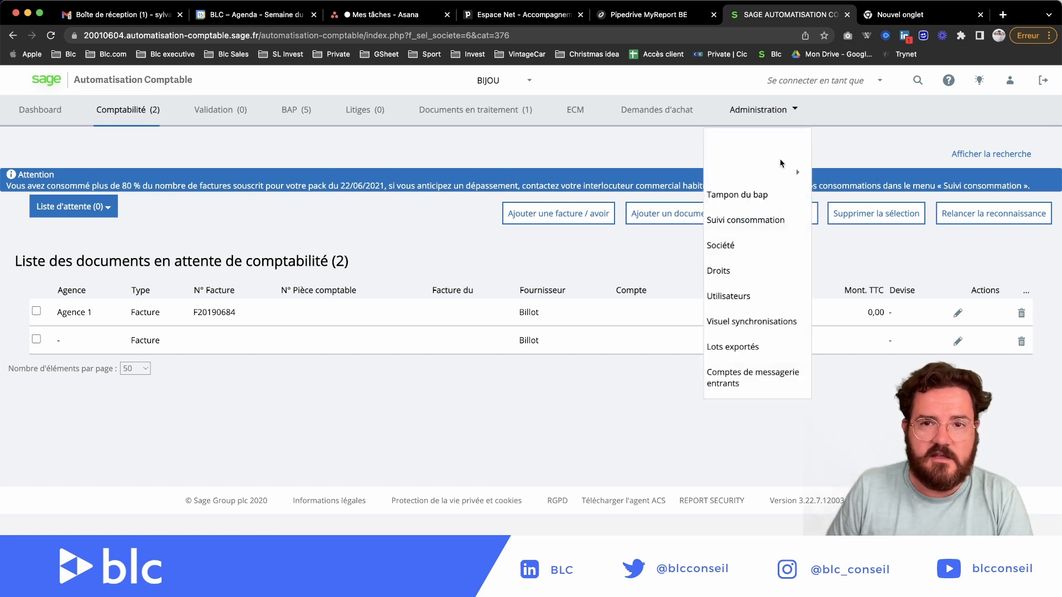
mouse_move(797, 170)
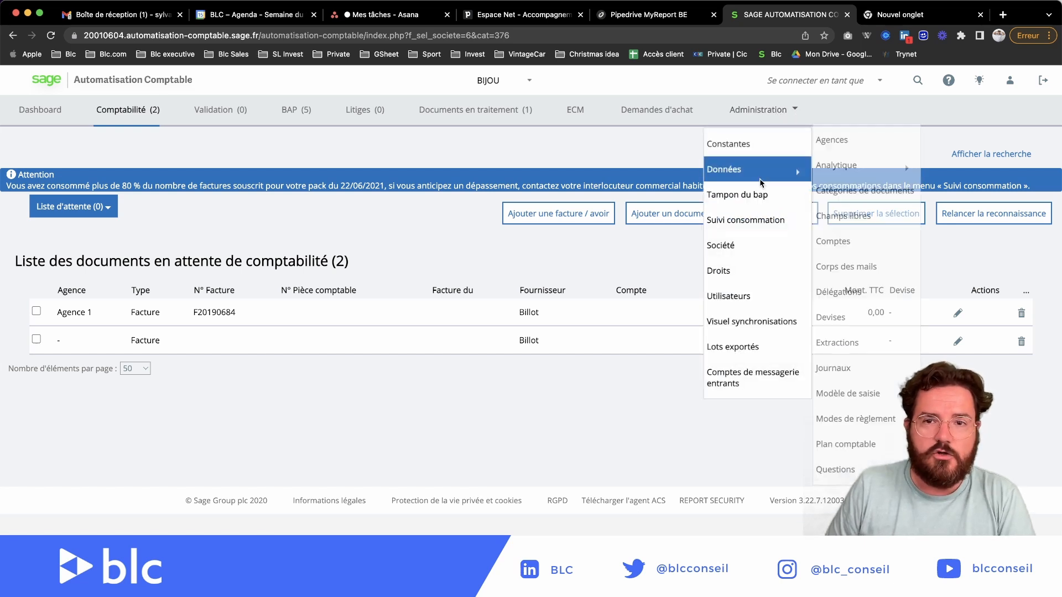
click(850, 244)
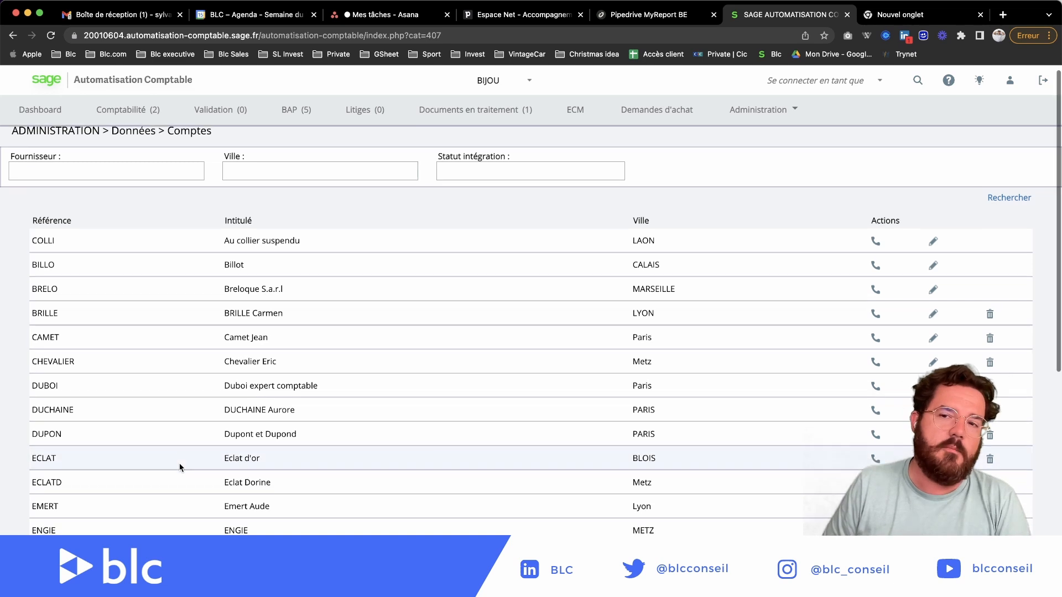
scroll(185, 475, down, 10)
scroll(181, 481, up, 10)
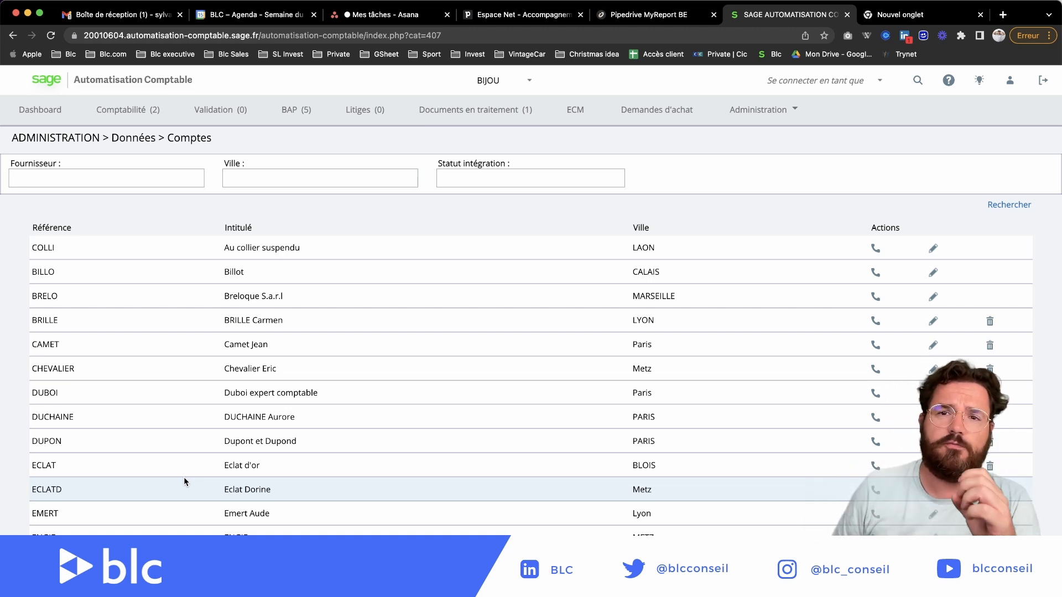
click(759, 109)
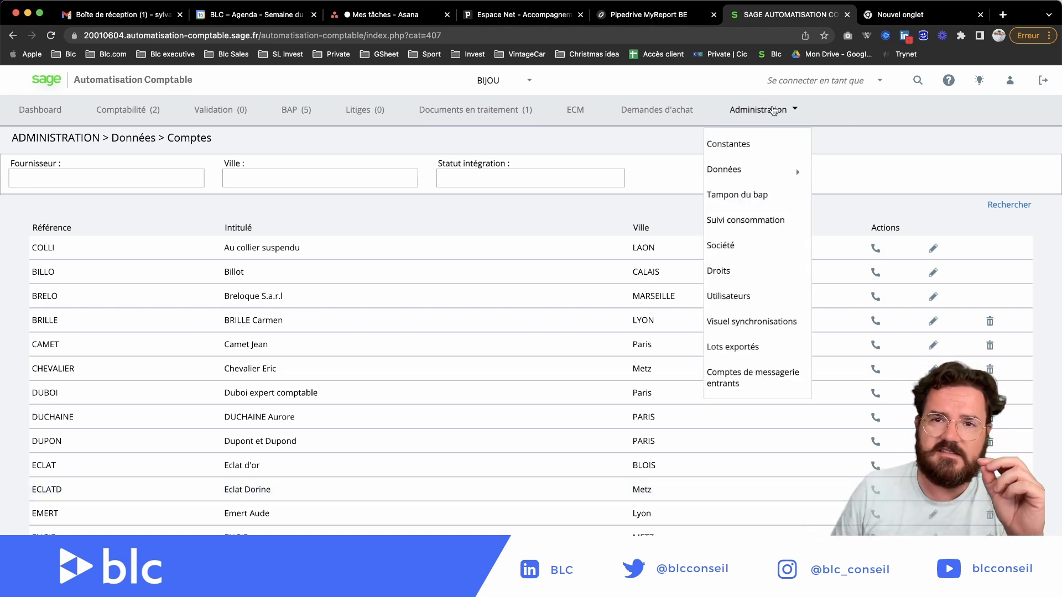
mouse_move(764, 169)
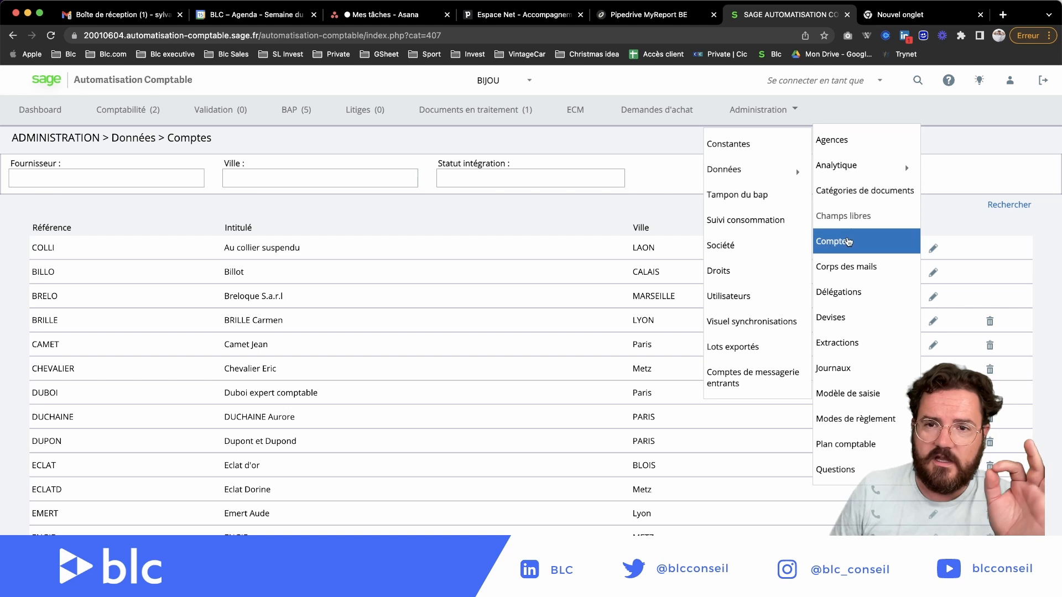